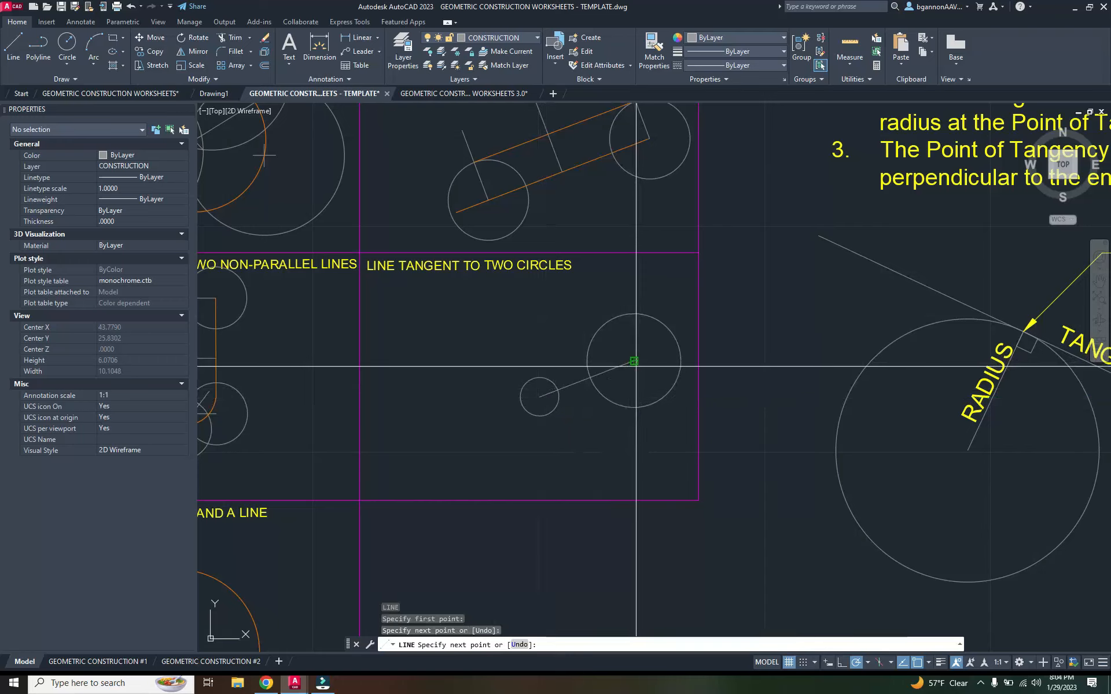
- Draw a line about 0.59 long from a point above the centre-to-centre line, ending perpendicular to it between the two circles
key(Escape)
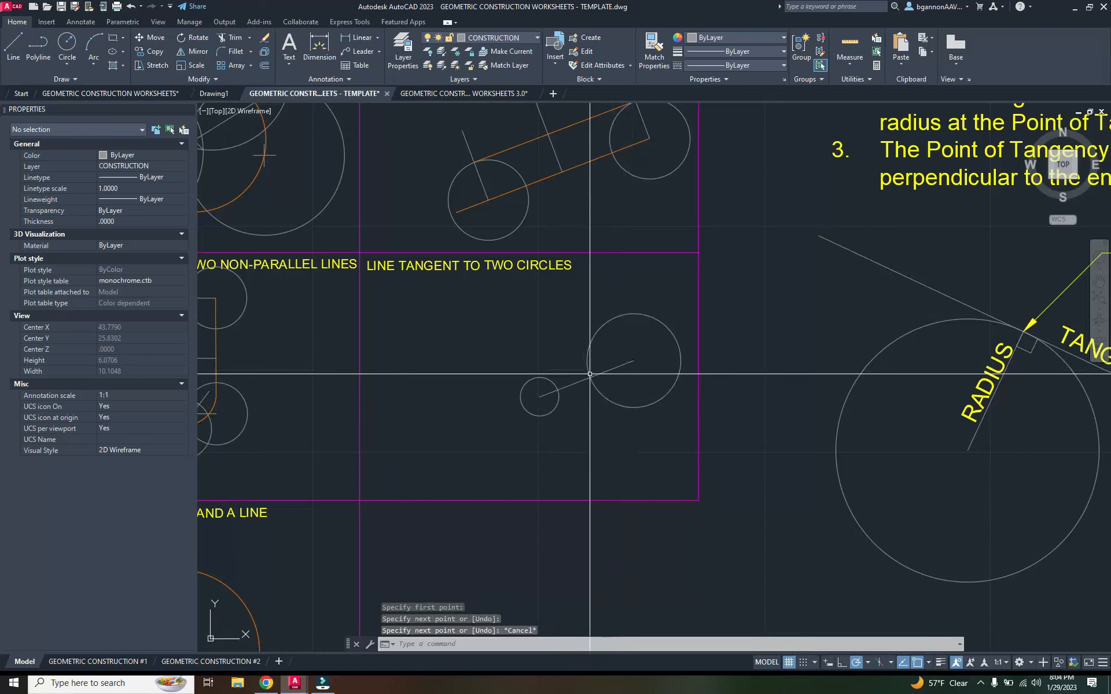
key(Return)
click(551, 336)
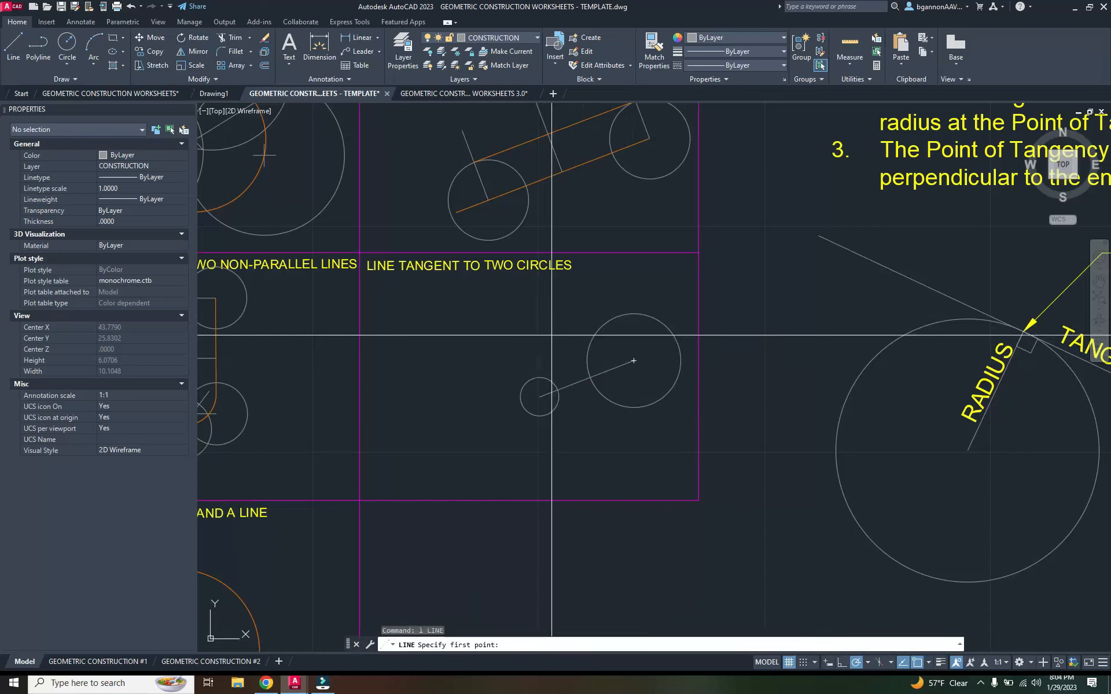
shift+right_click(568, 368)
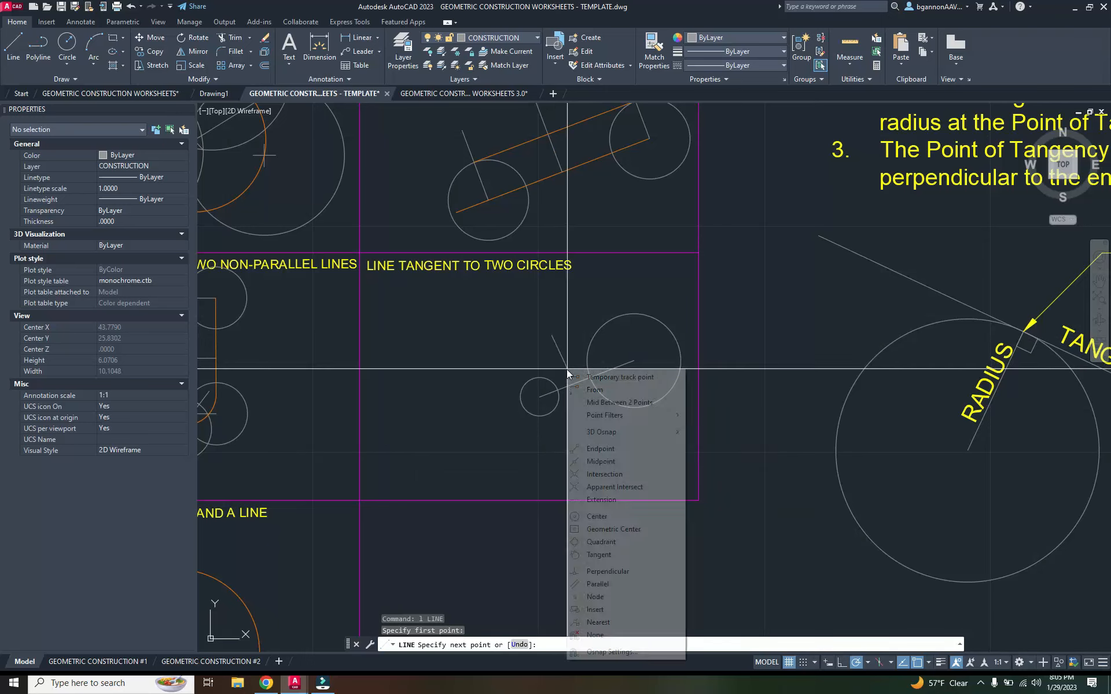
click(604, 571)
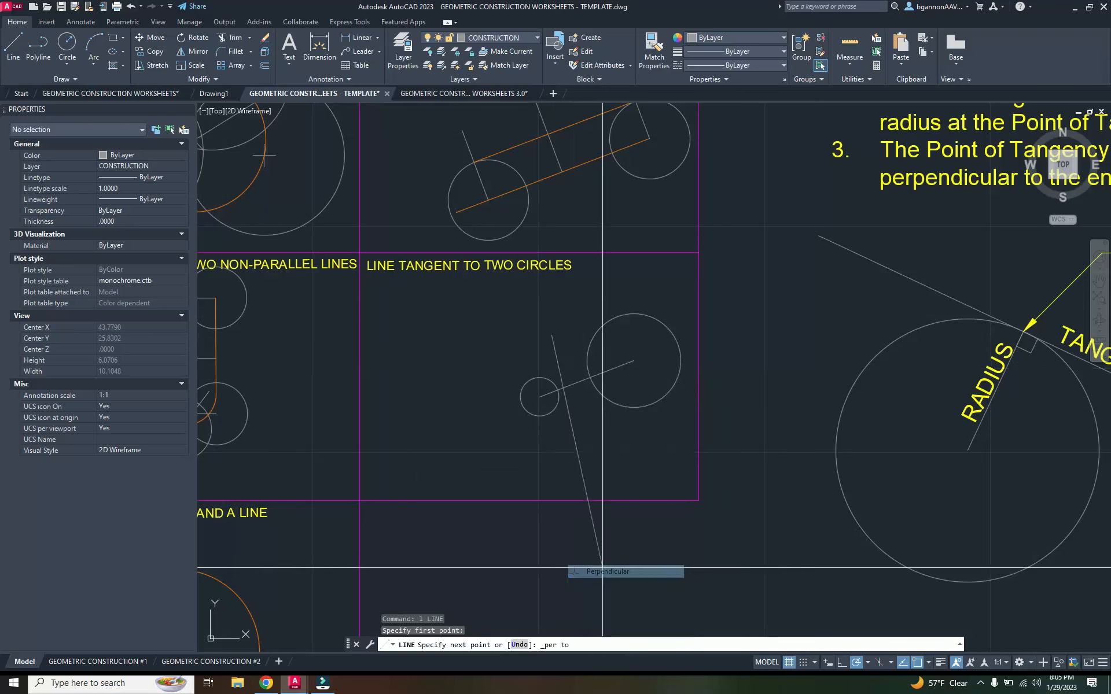
click(569, 385)
key(Return)
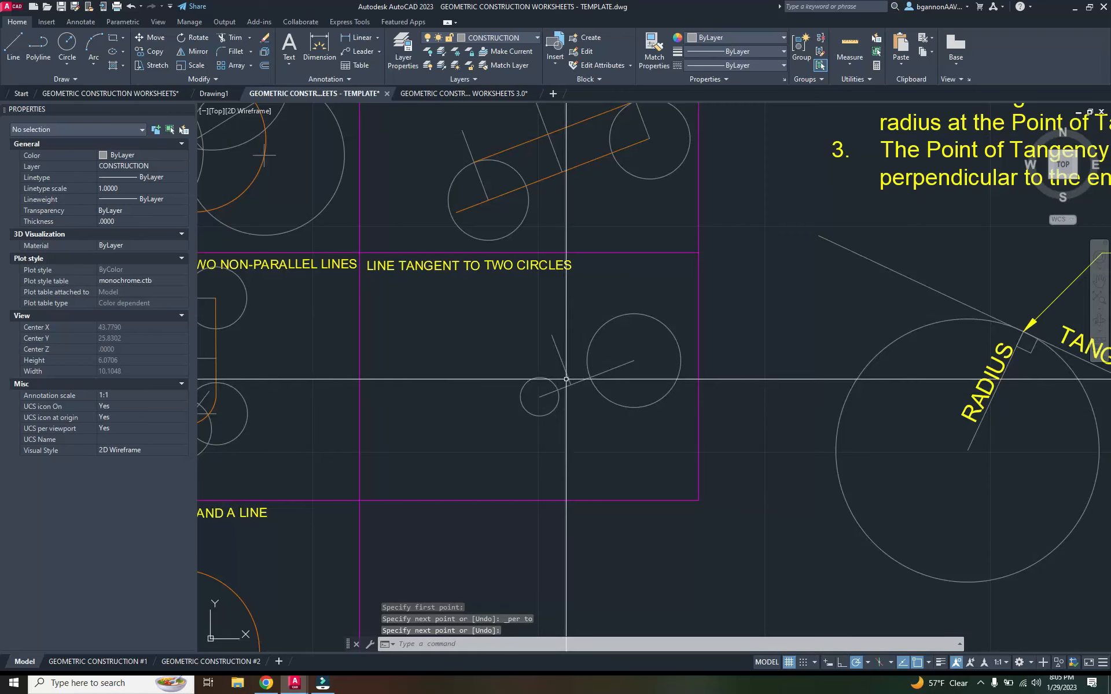
- Copy the perpendicular line from its foot to both circle centres and erase the original
click(565, 379)
text(co)
key(Return)
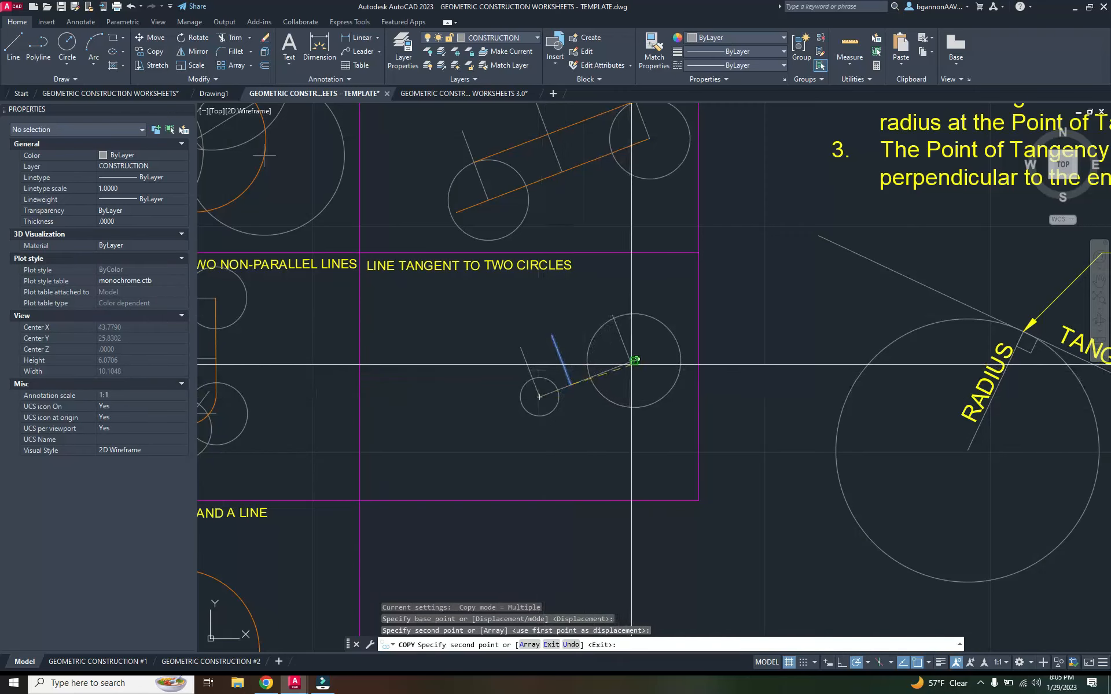
click(634, 360)
key(Escape)
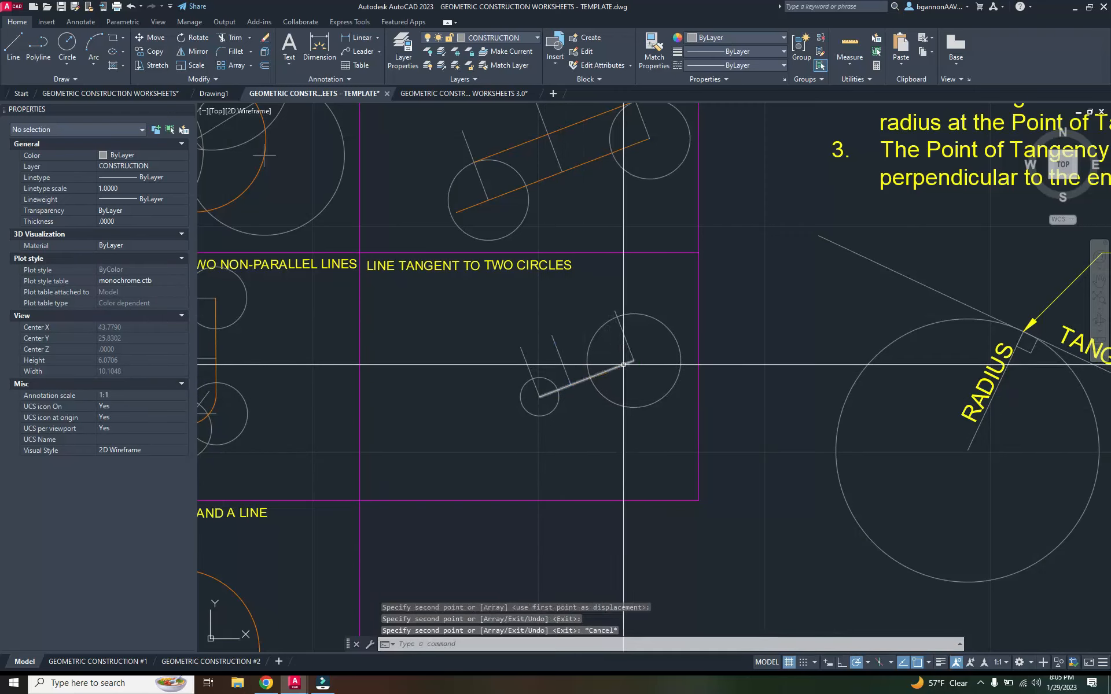
click(564, 369)
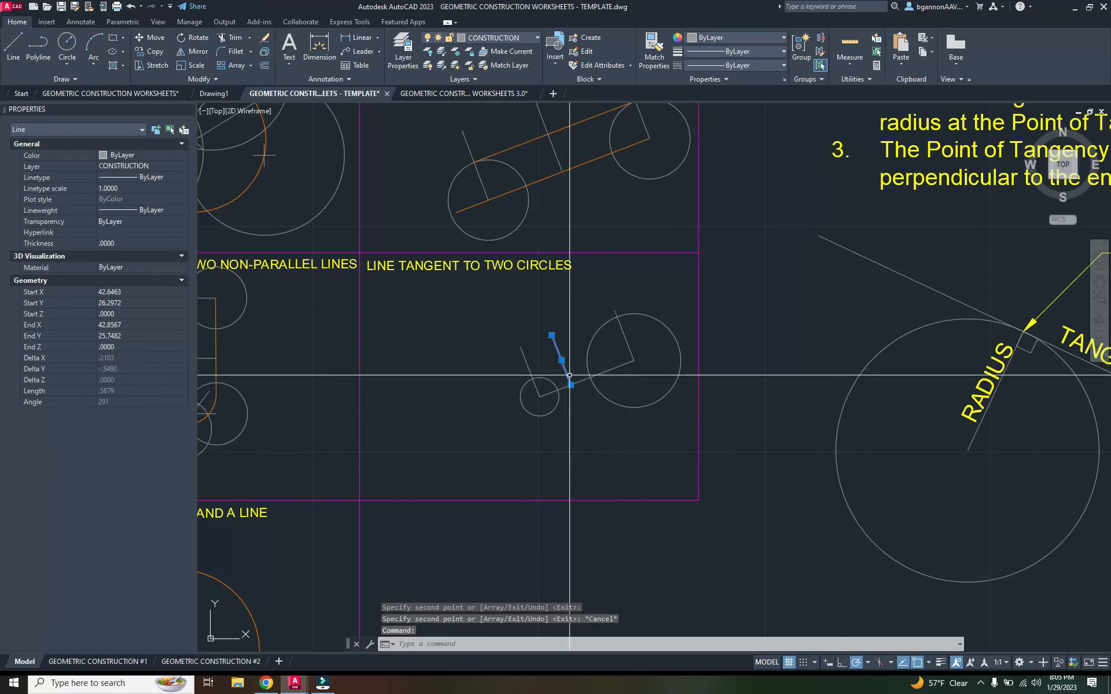
key(Delete)
- Draw a line between the points where the two perpendiculars cross the small and large circles
text(l)
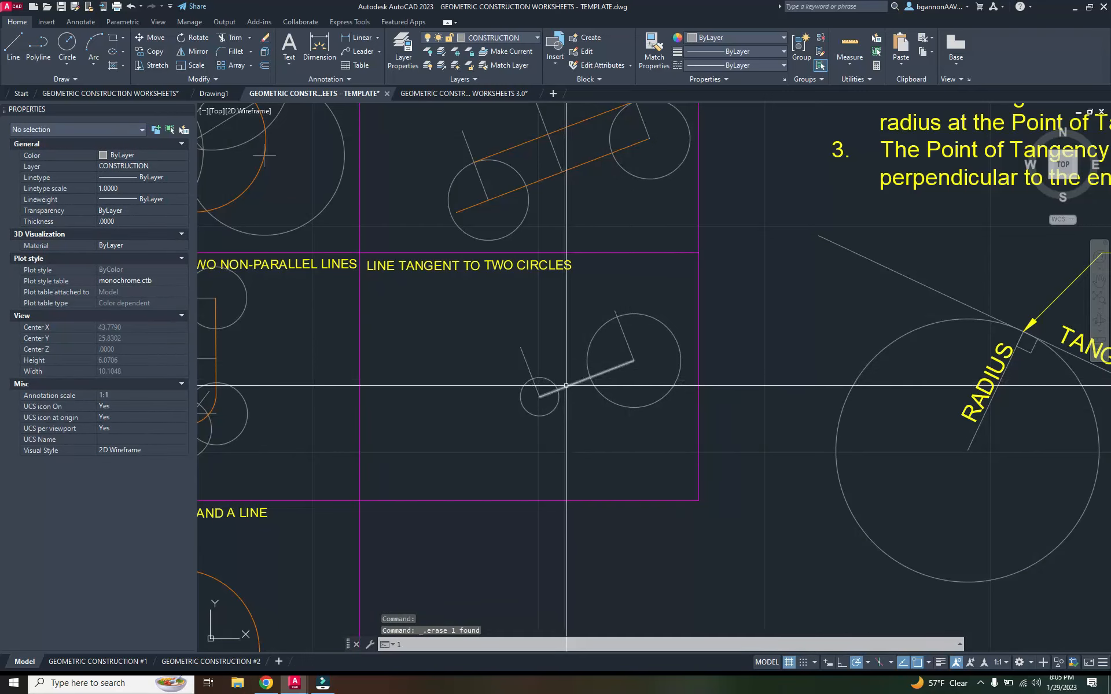
key(Return)
scroll(537, 379, up, 2)
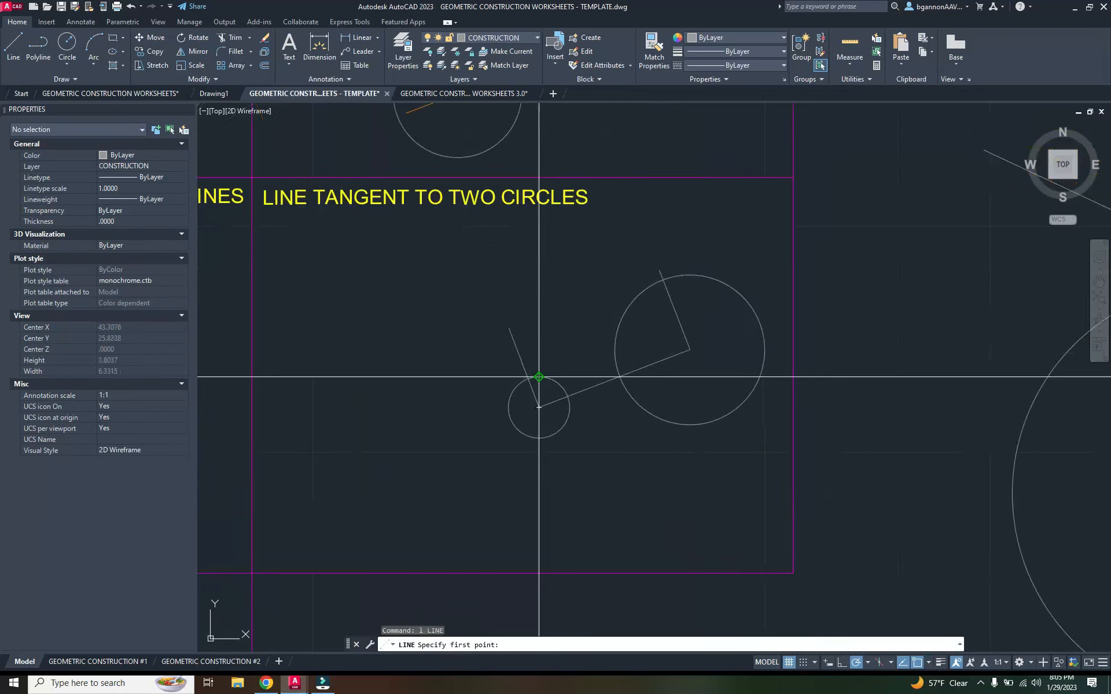
click(527, 379)
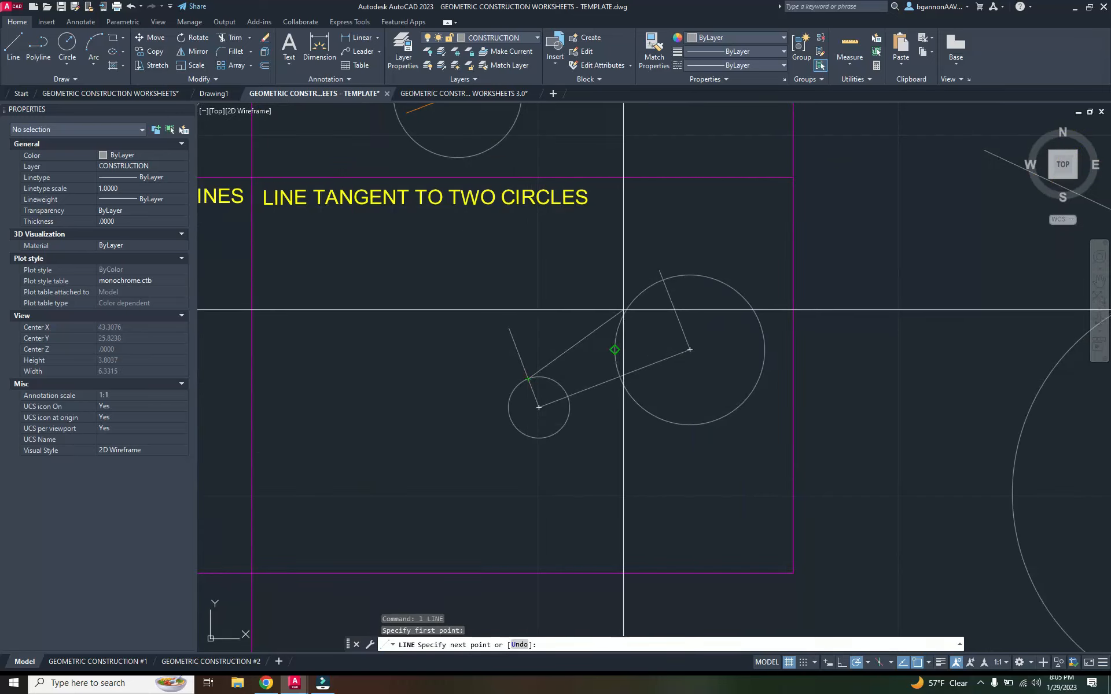
click(661, 281)
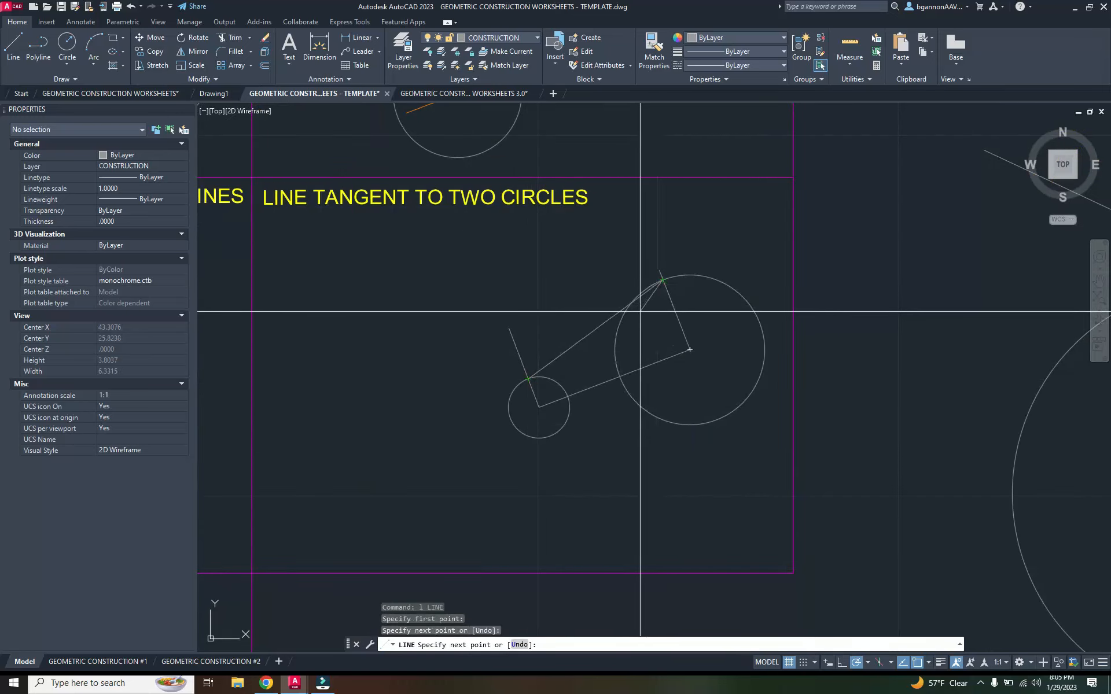
key(Escape)
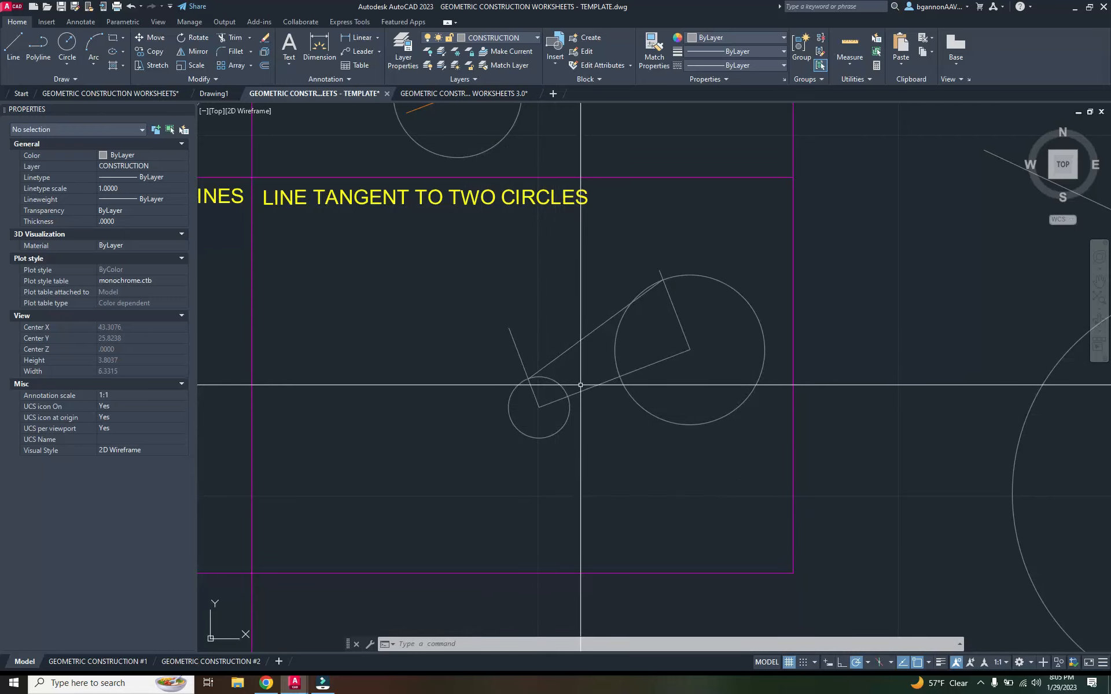
key(Escape)
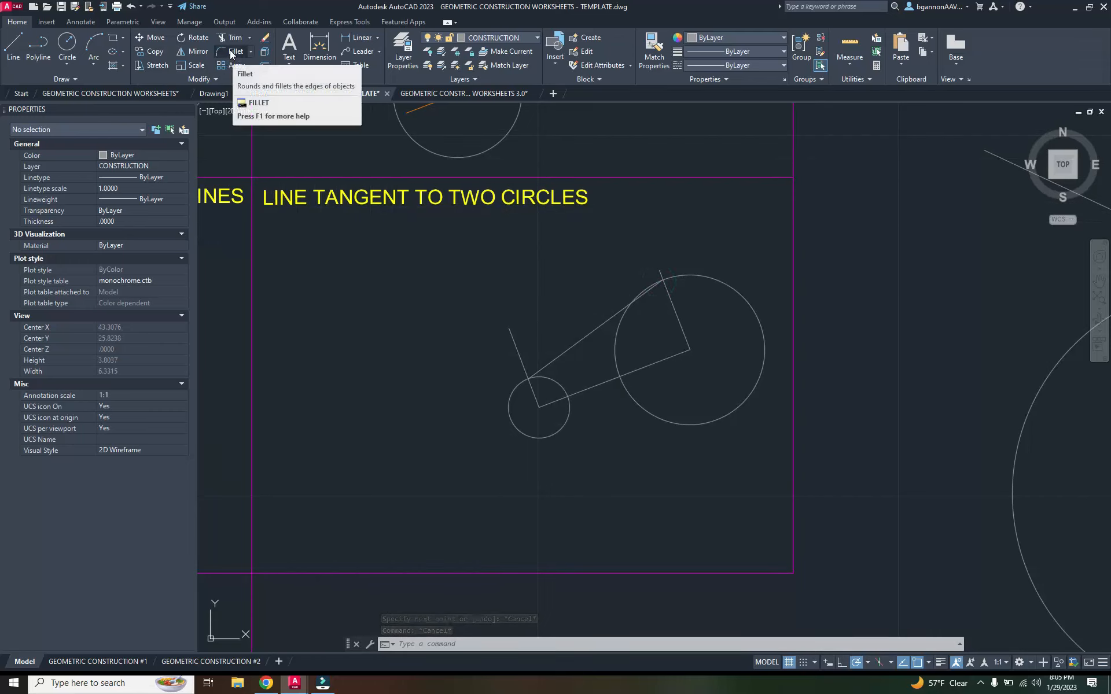
- Fillet the new connecting line and the centre-to-centre line with radius 0 so they meet at a corner beyond the small circle
text(F)
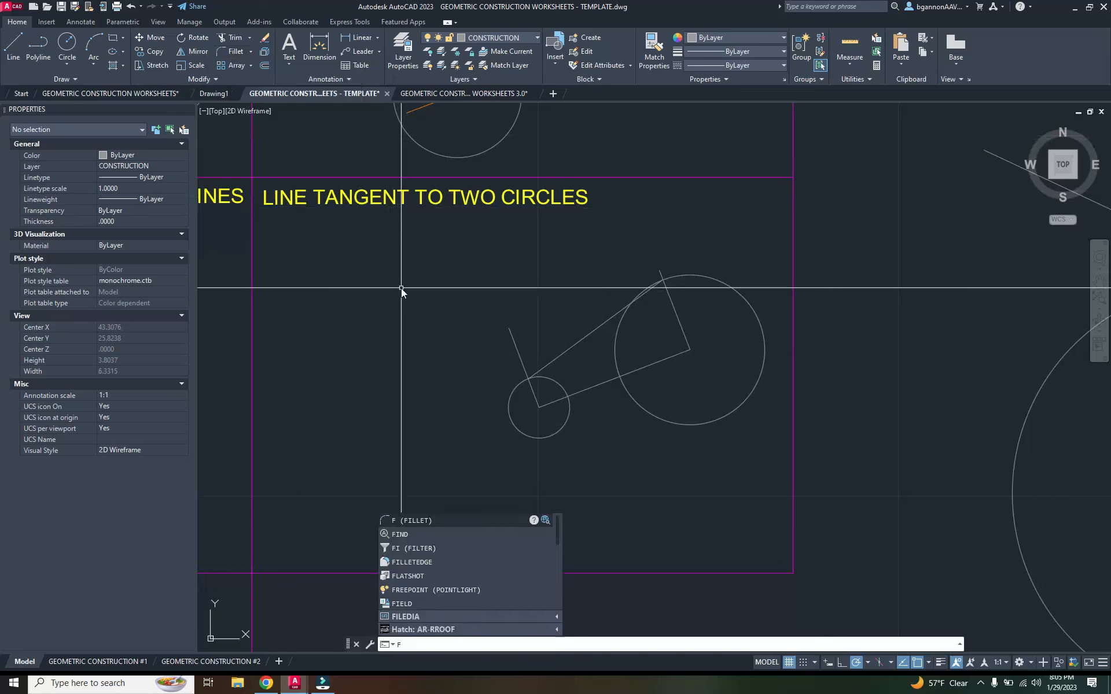
key(Return)
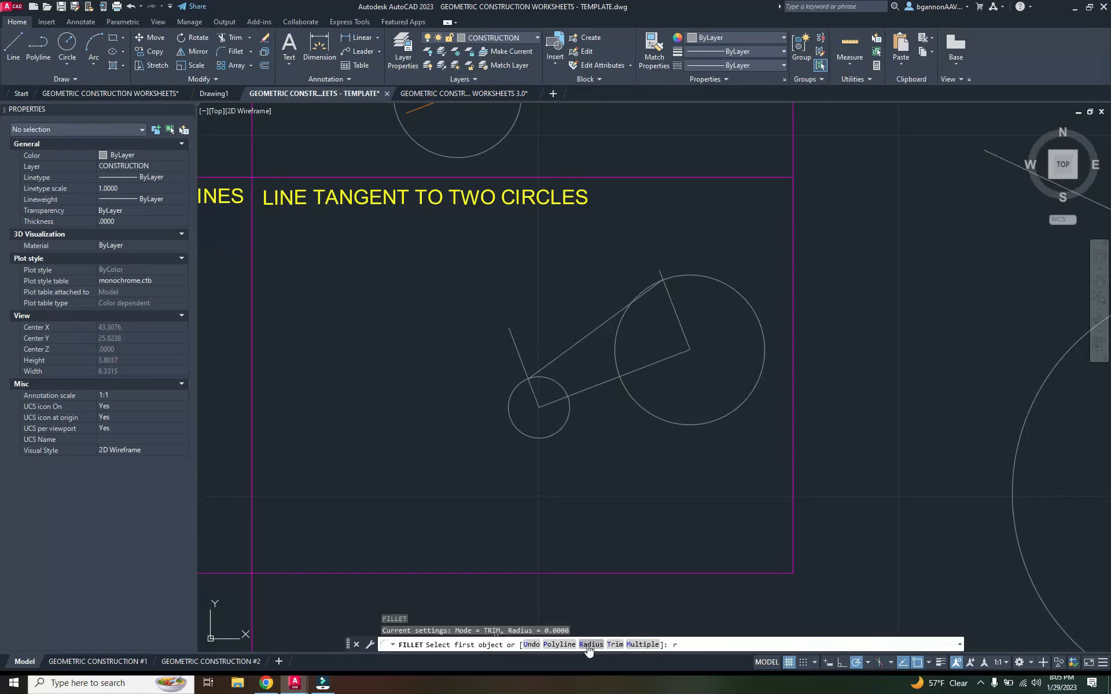
text(r)
key(Return)
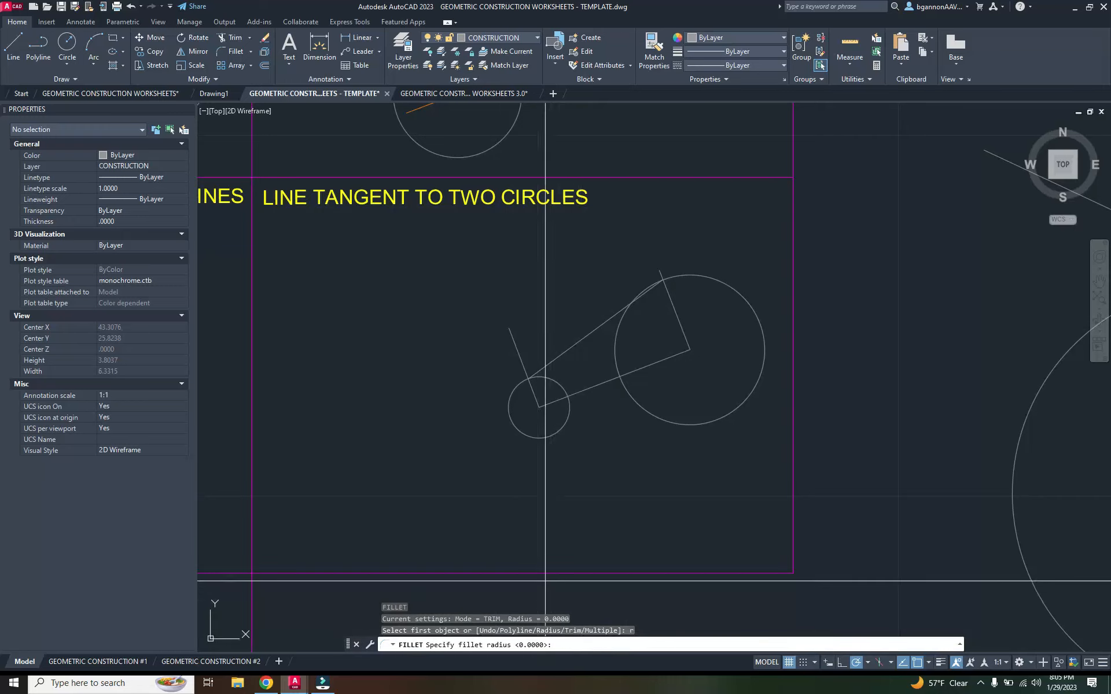
text(0)
key(Return)
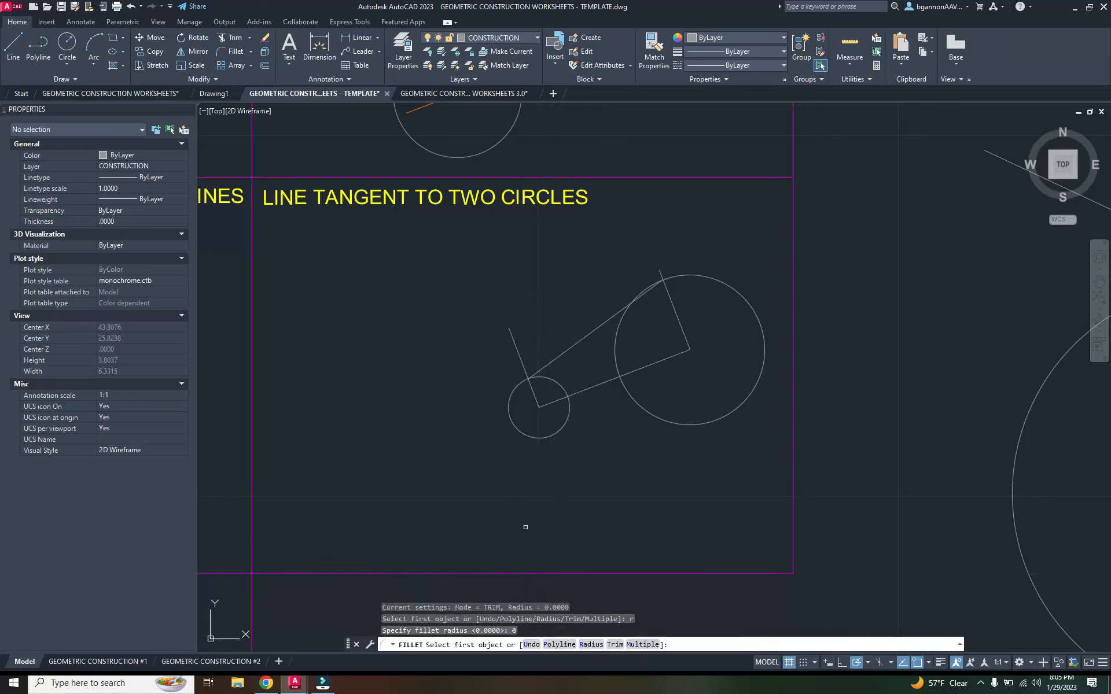
click(551, 359)
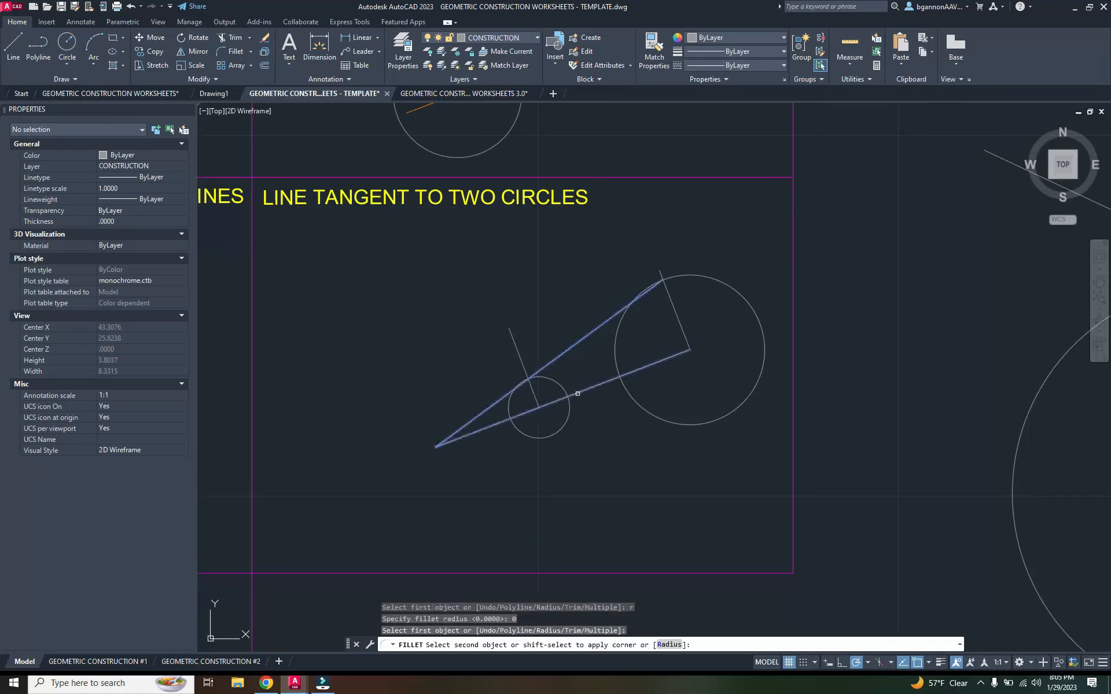
click(577, 393)
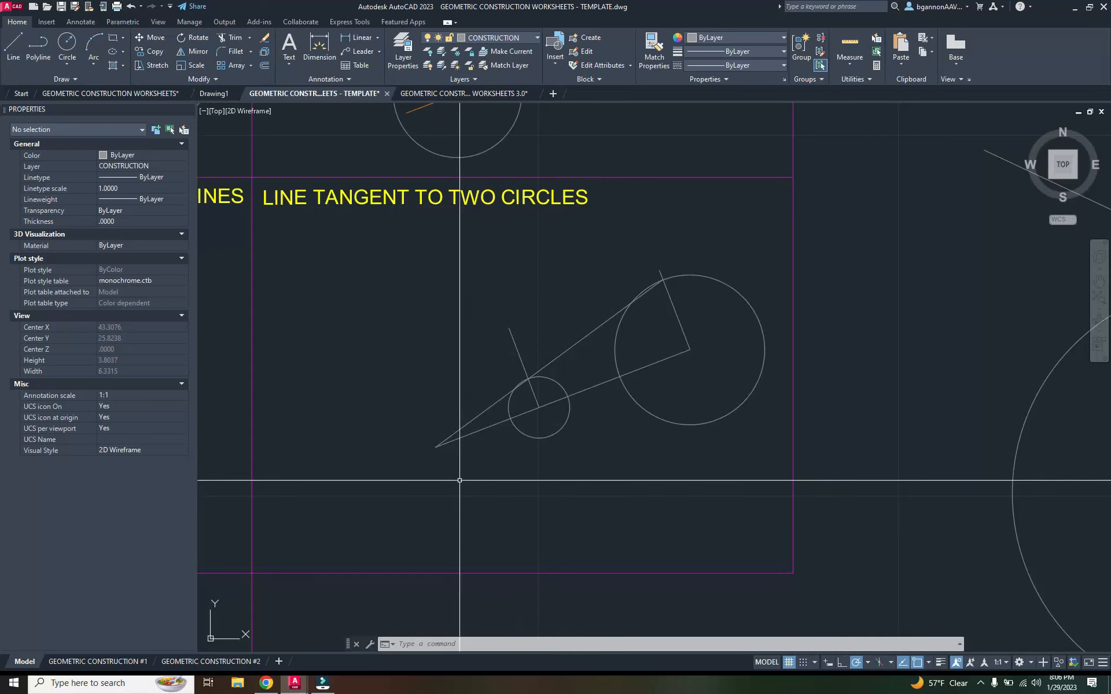
- Draw a construction circle of about 0.47 radius centred on the corner where the two extended lines meet
text(c)
key(Return)
click(436, 448)
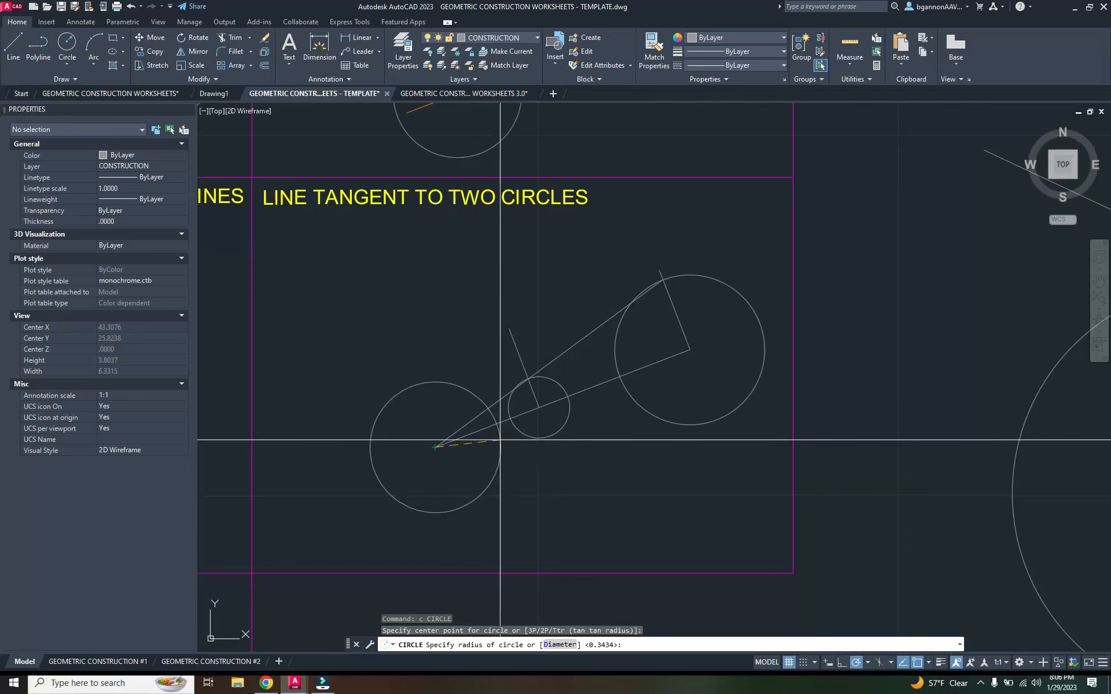
click(504, 443)
- Copy the construction circle from its centre to the small circle's centre
click(504, 445)
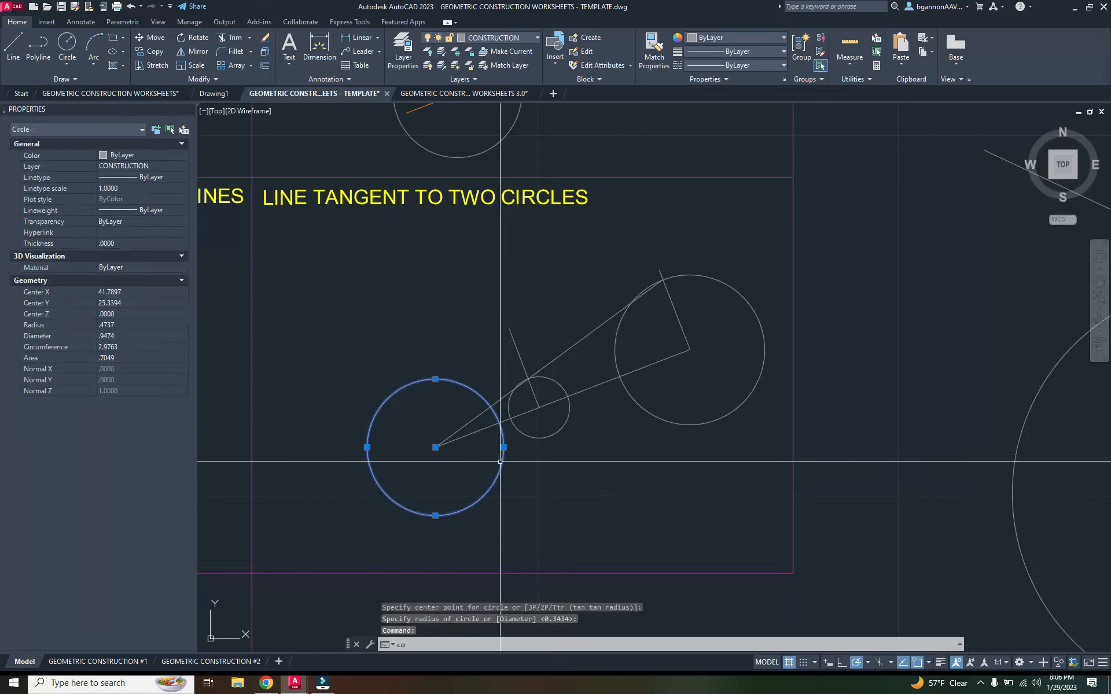
text(co)
key(Return)
click(435, 447)
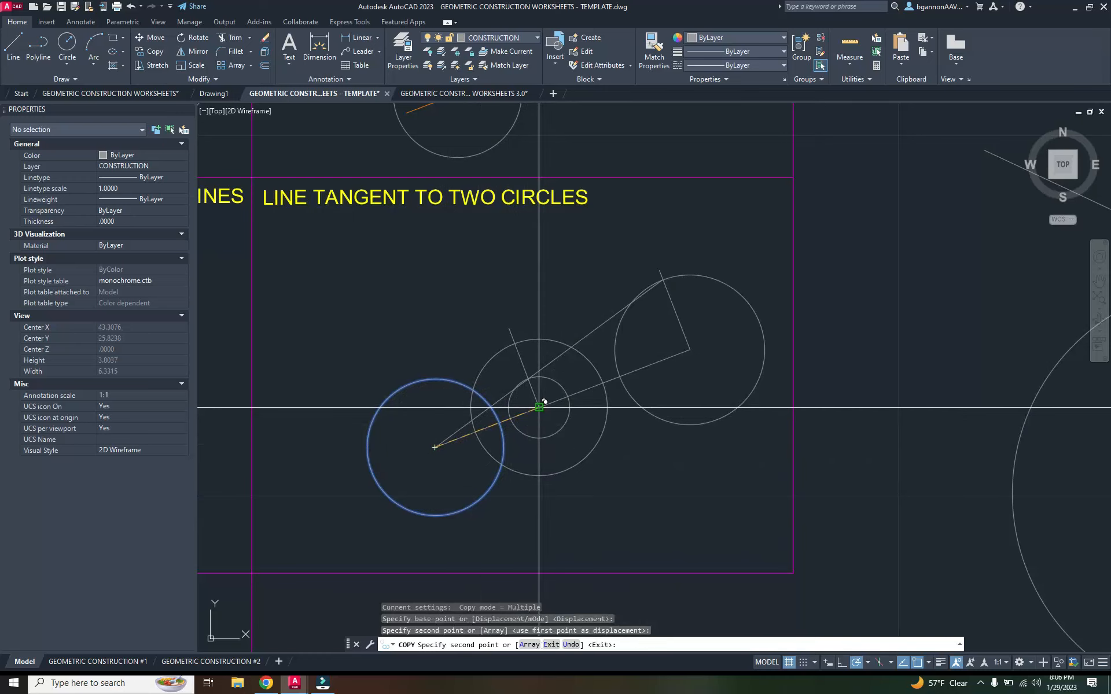
key(Escape)
- Draw a bisector line between the two intersection points of the equal construction circles
text(l)
key(Return)
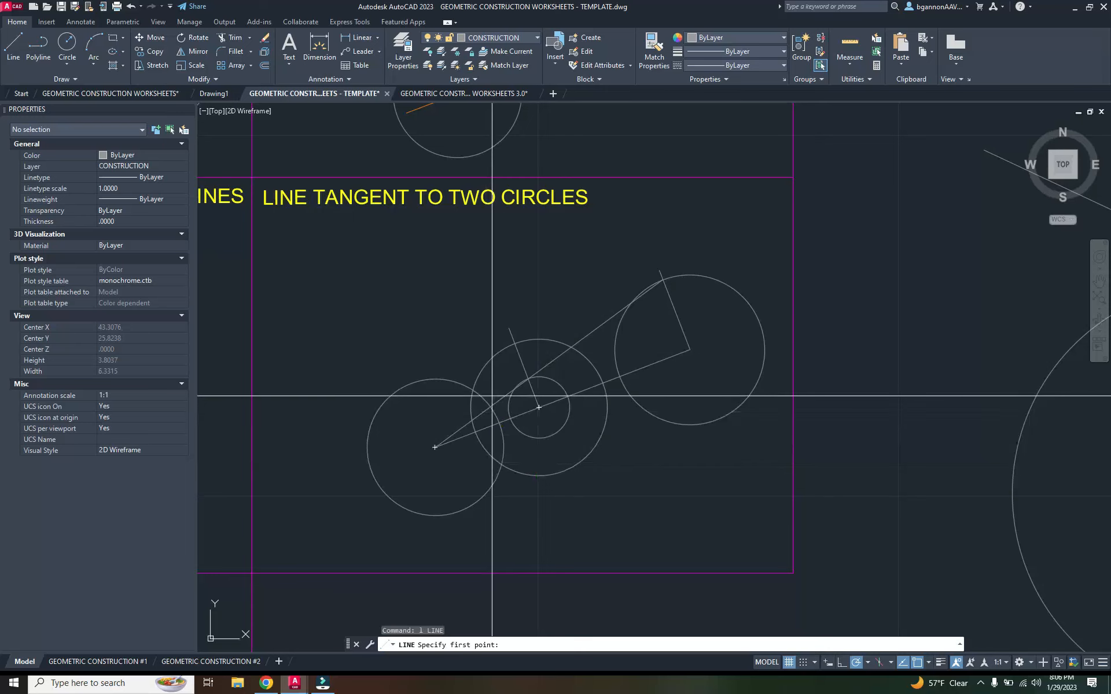
scroll(492, 396, up, 2)
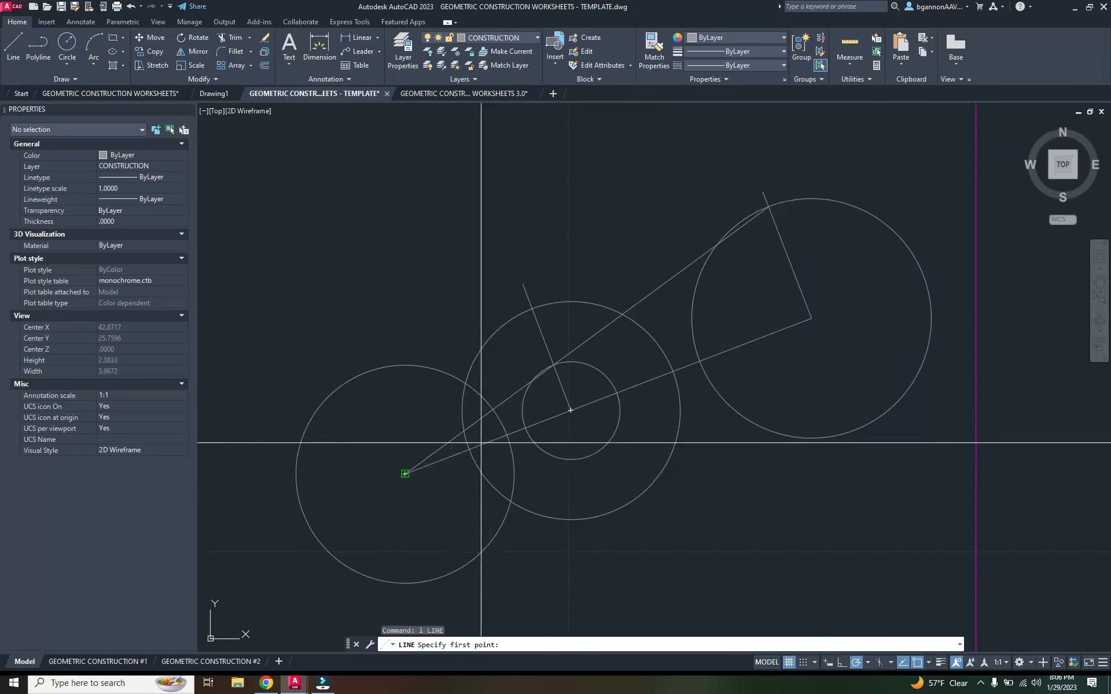
click(509, 498)
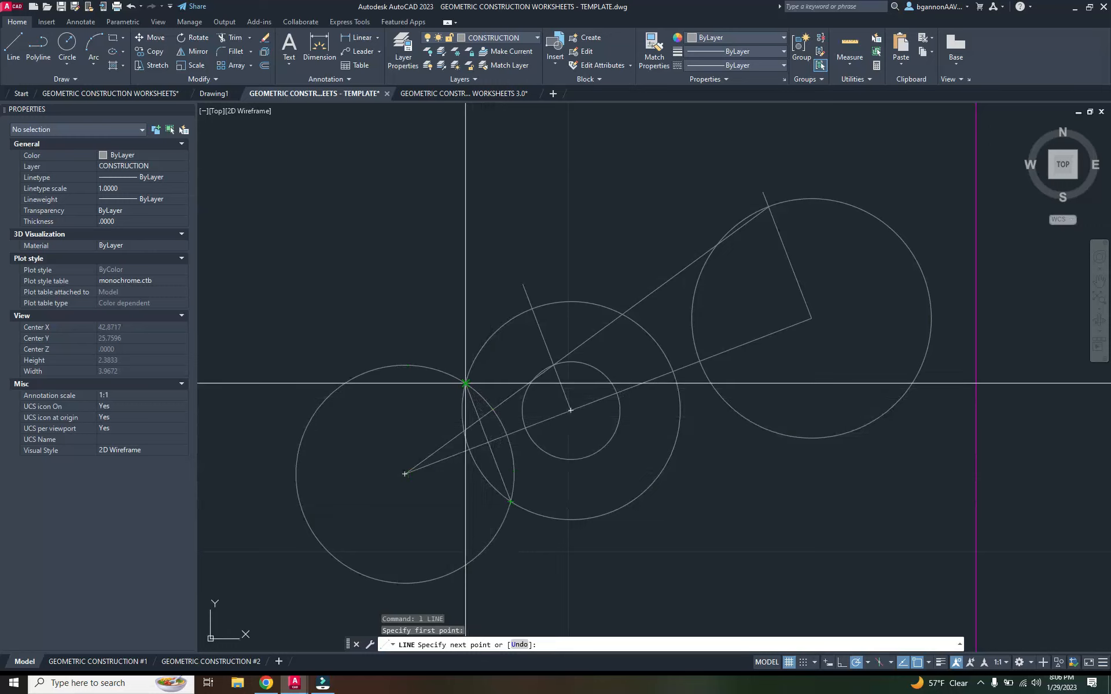
key(Escape)
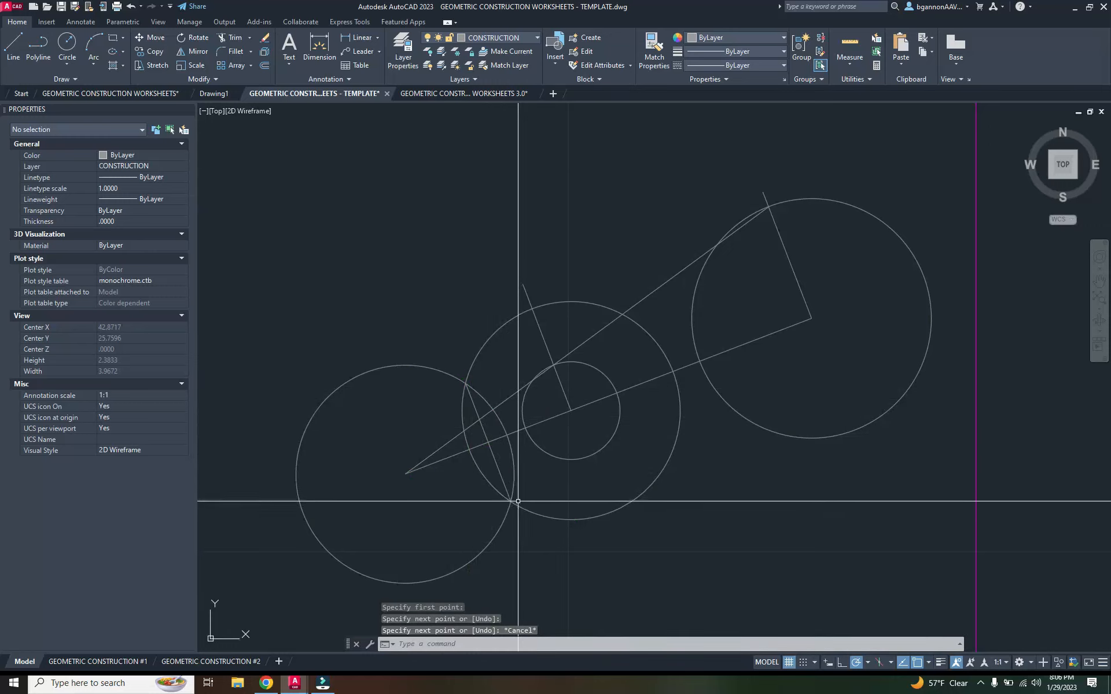
- Draw a circle centred where the bisector crosses the centre-to-centre line, with its radius reaching the small circle's centre
text(c)
key(Return)
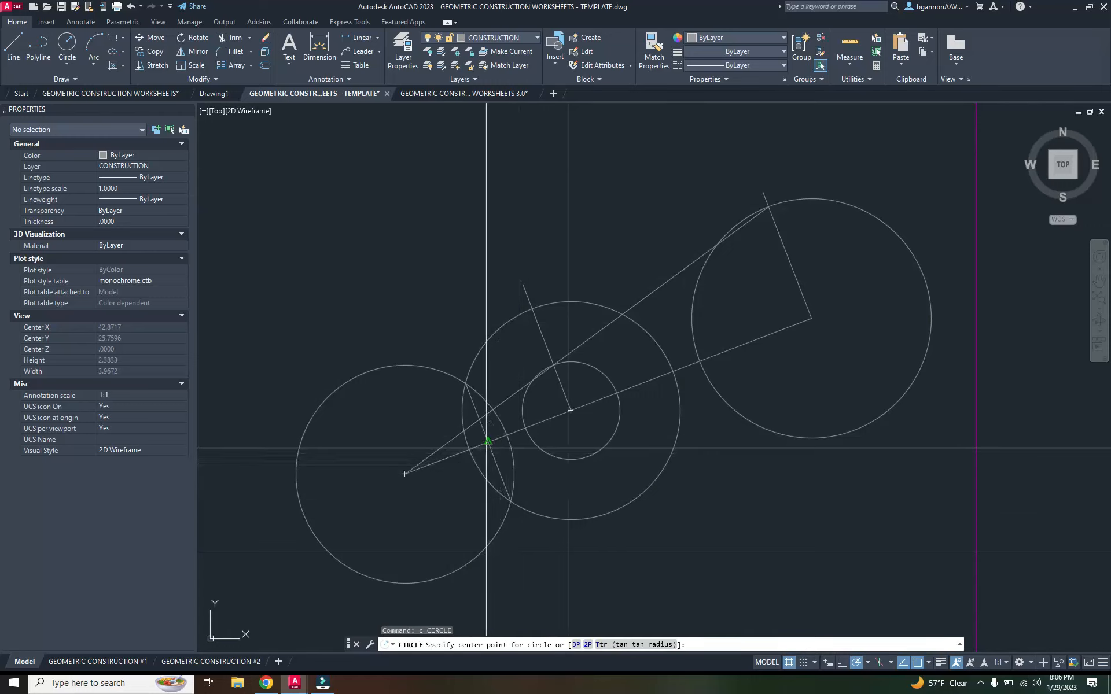
click(488, 442)
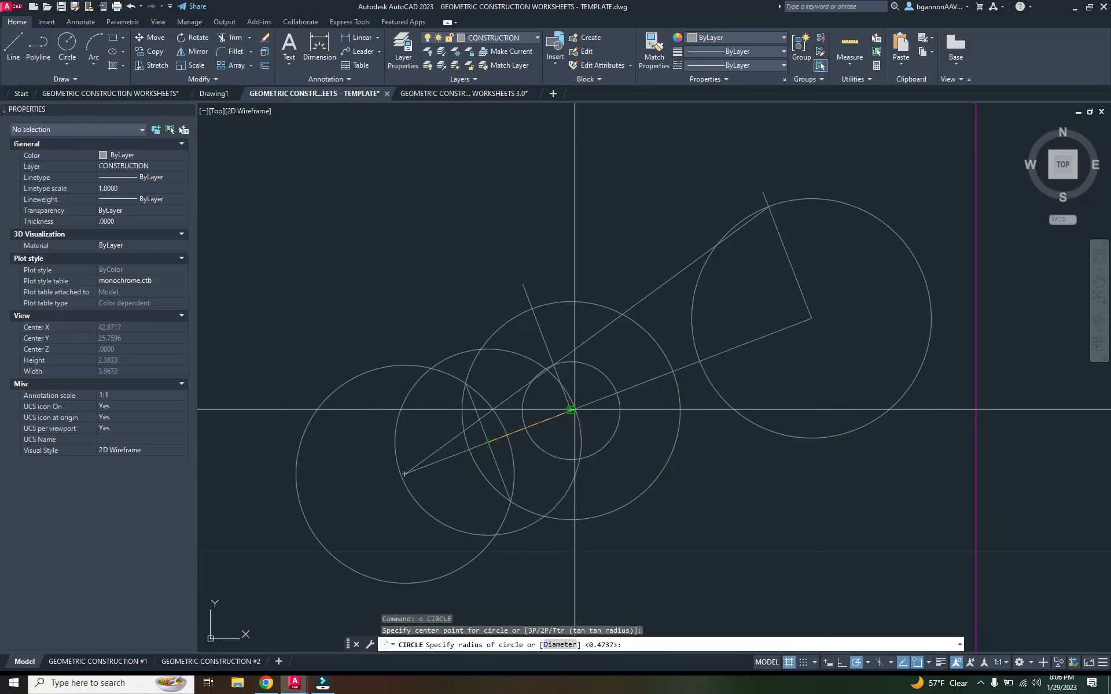
click(571, 410)
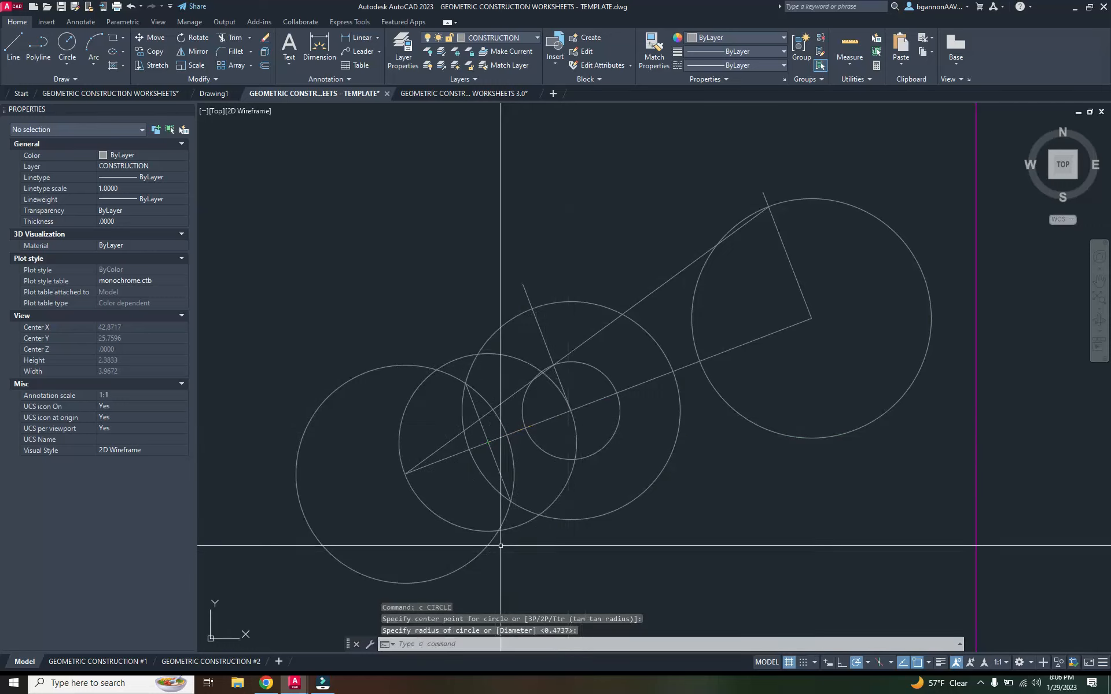
key(Escape)
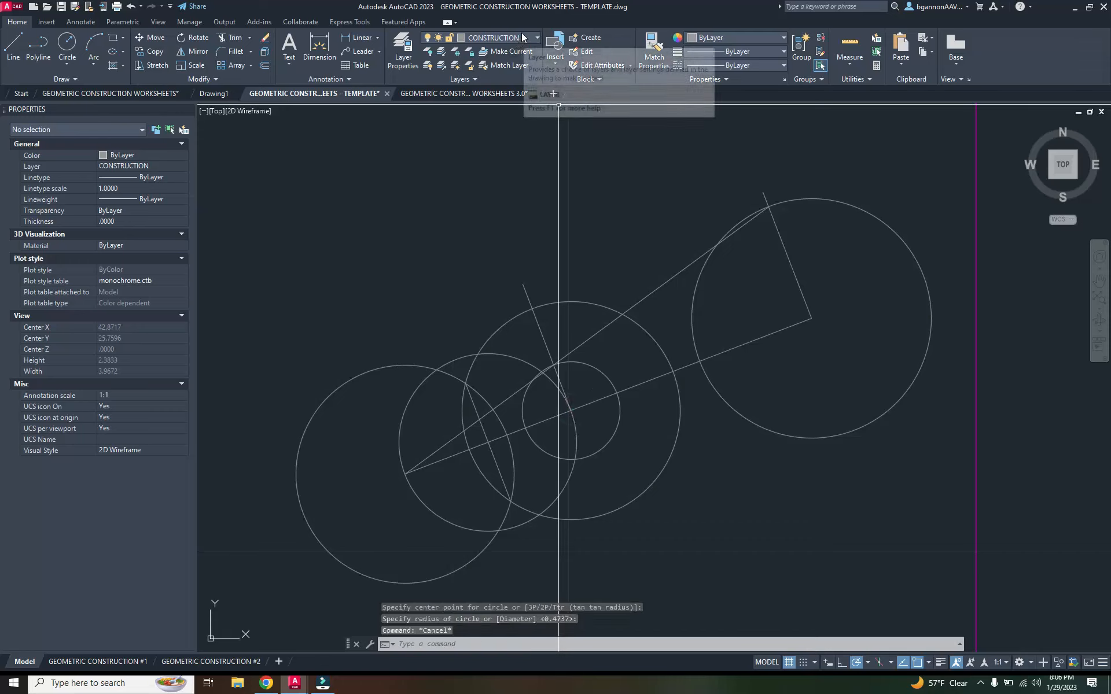
- On the OBJECT layer, draw a line from the corner of the extended lines to the upper intersection of the small circle and the bisector-centred circle
click(520, 36)
click(515, 120)
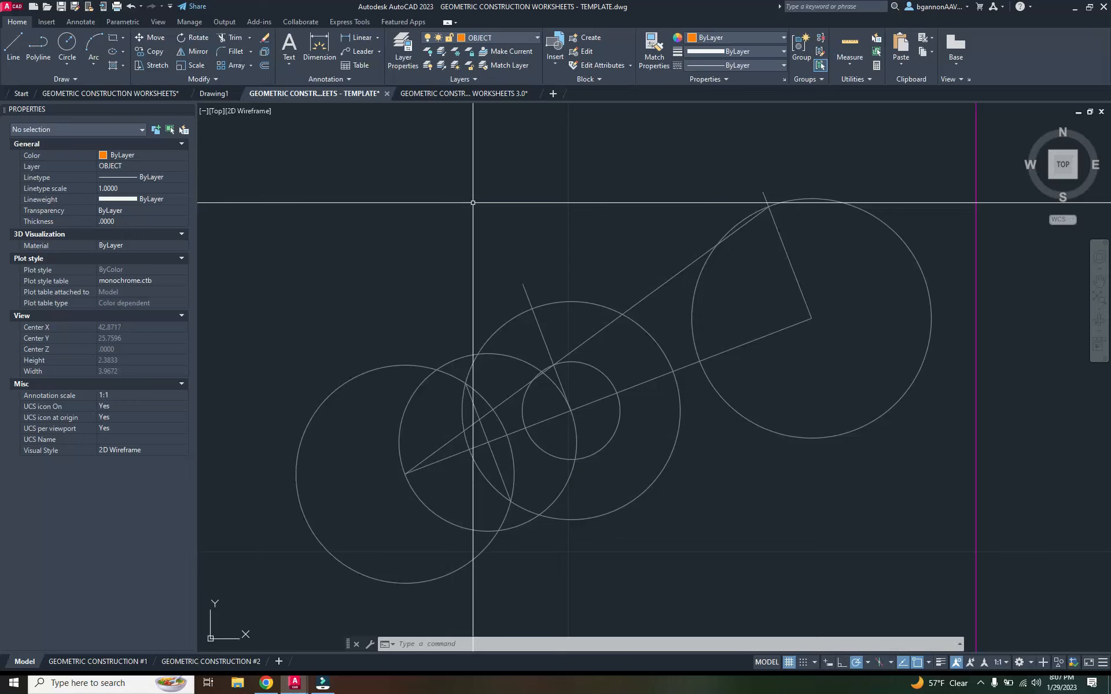
text(1)
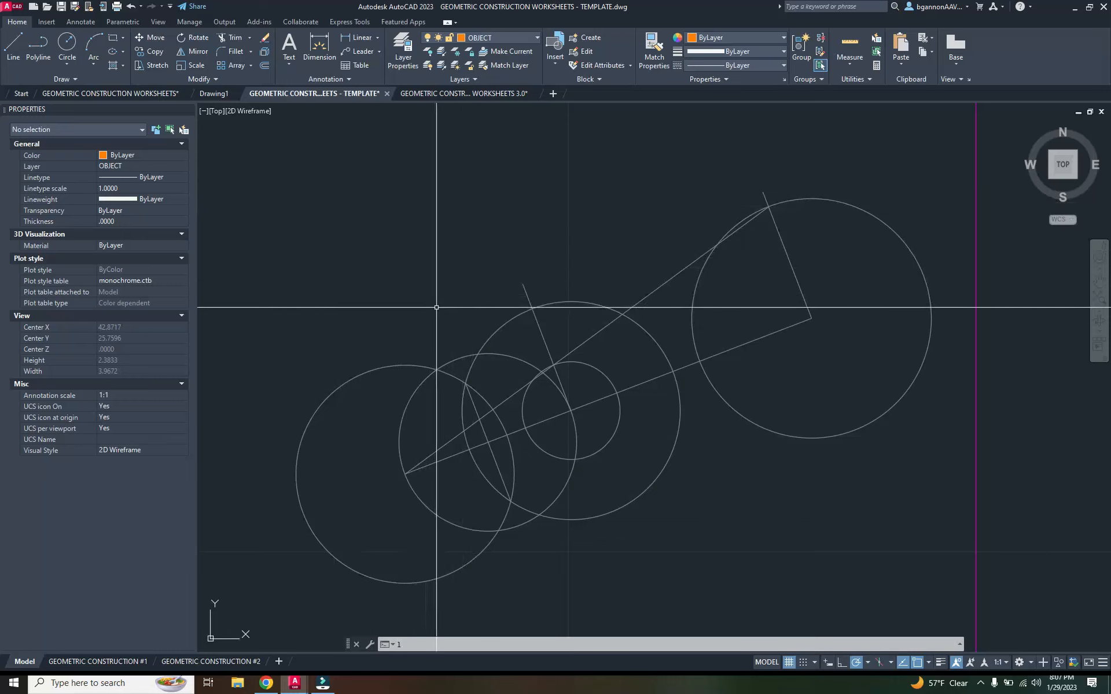
key(Return)
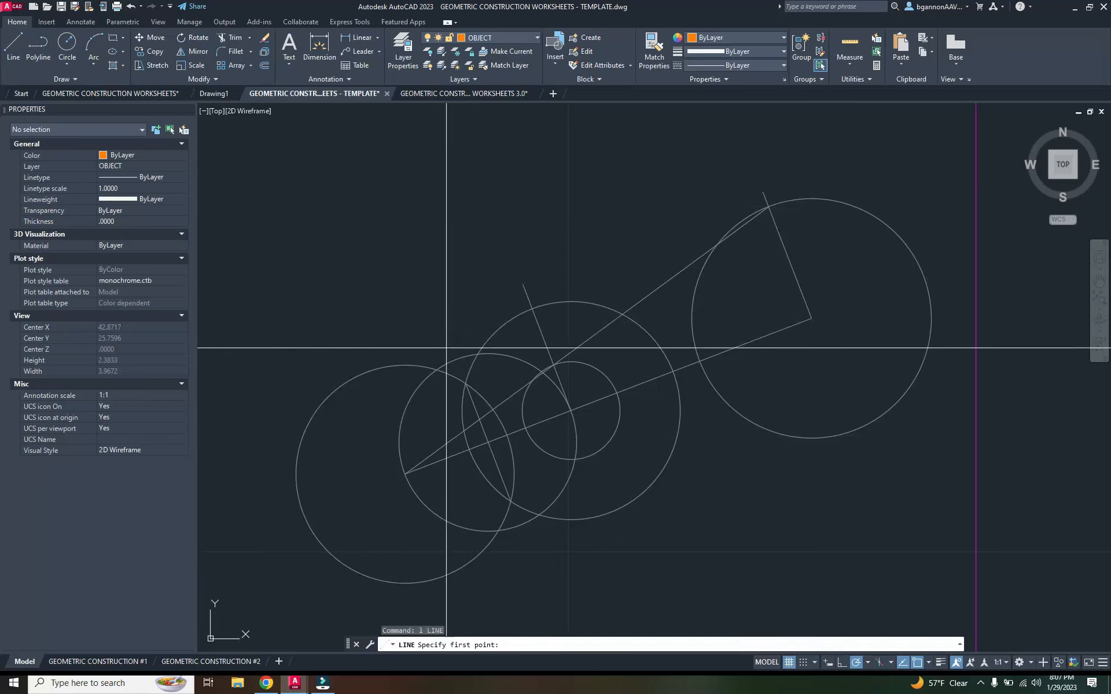
click(405, 474)
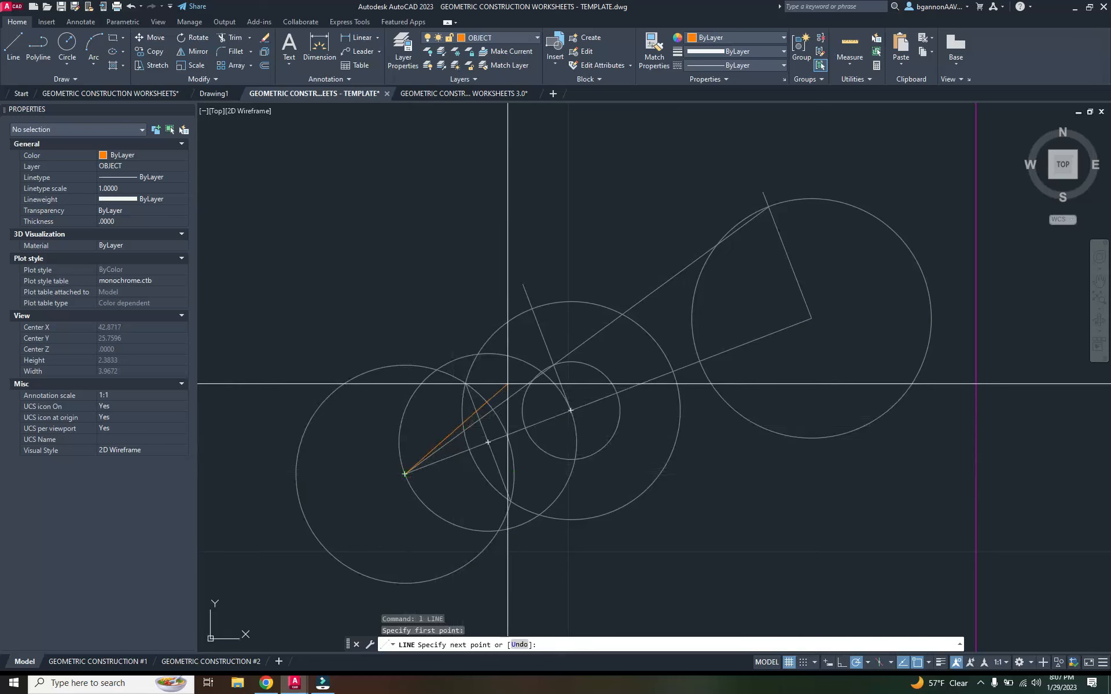
scroll(509, 382, up, 3)
scroll(544, 364, up, 3)
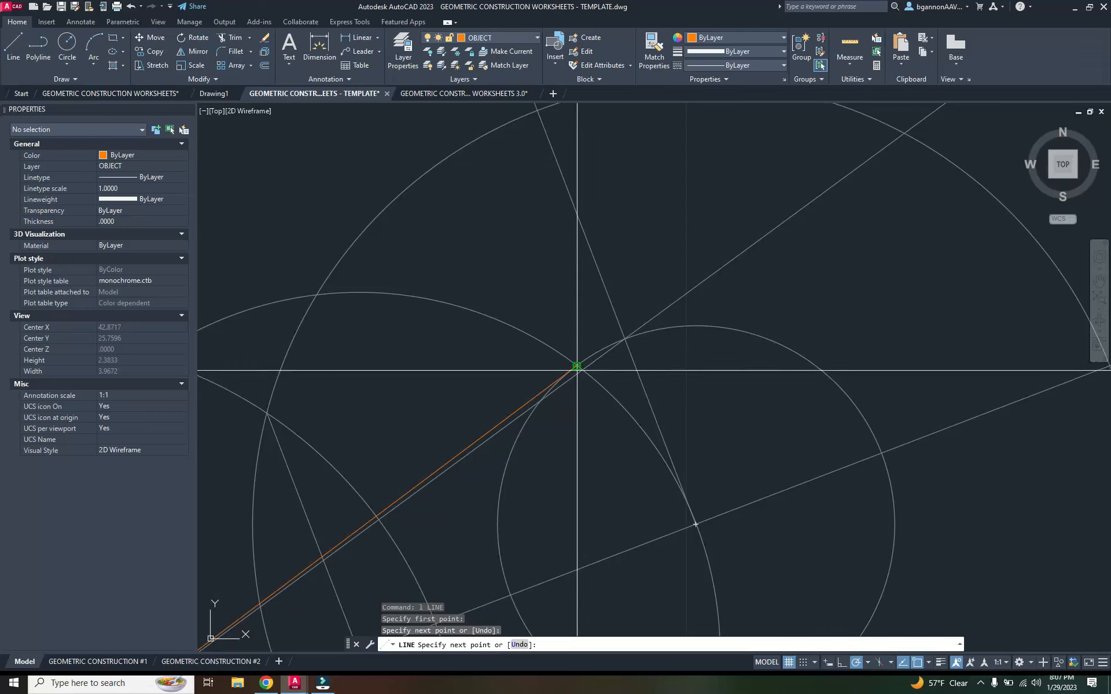
click(577, 366)
key(Escape)
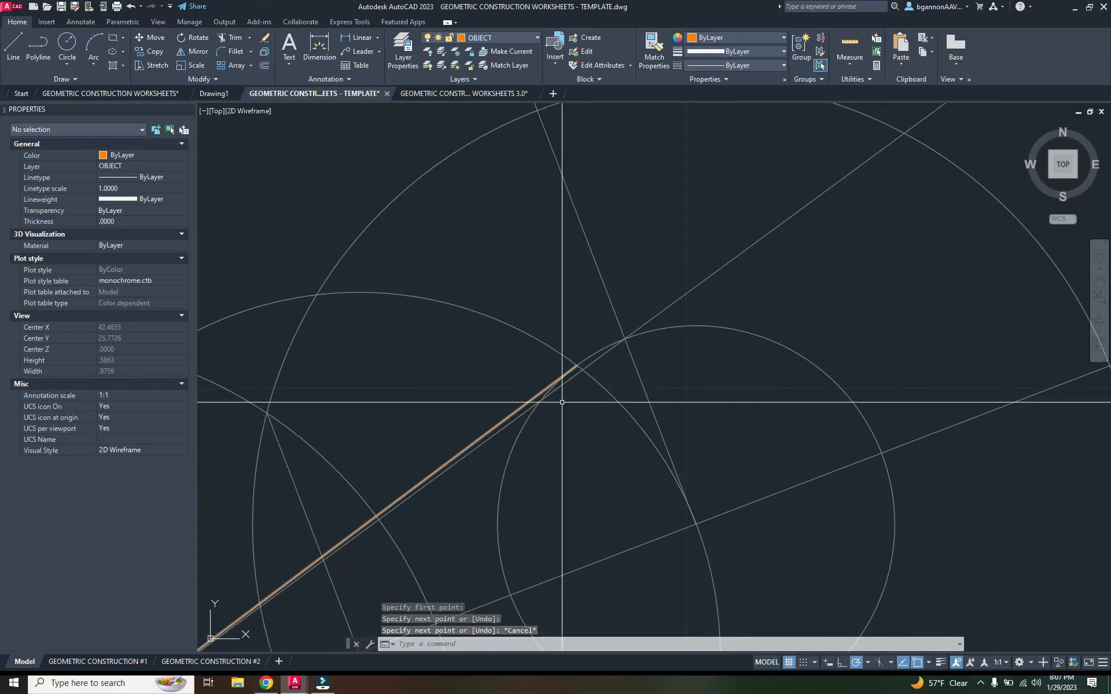
- Turn on lineweight display for the drawing
click(942, 663)
scroll(744, 519, down, 4)
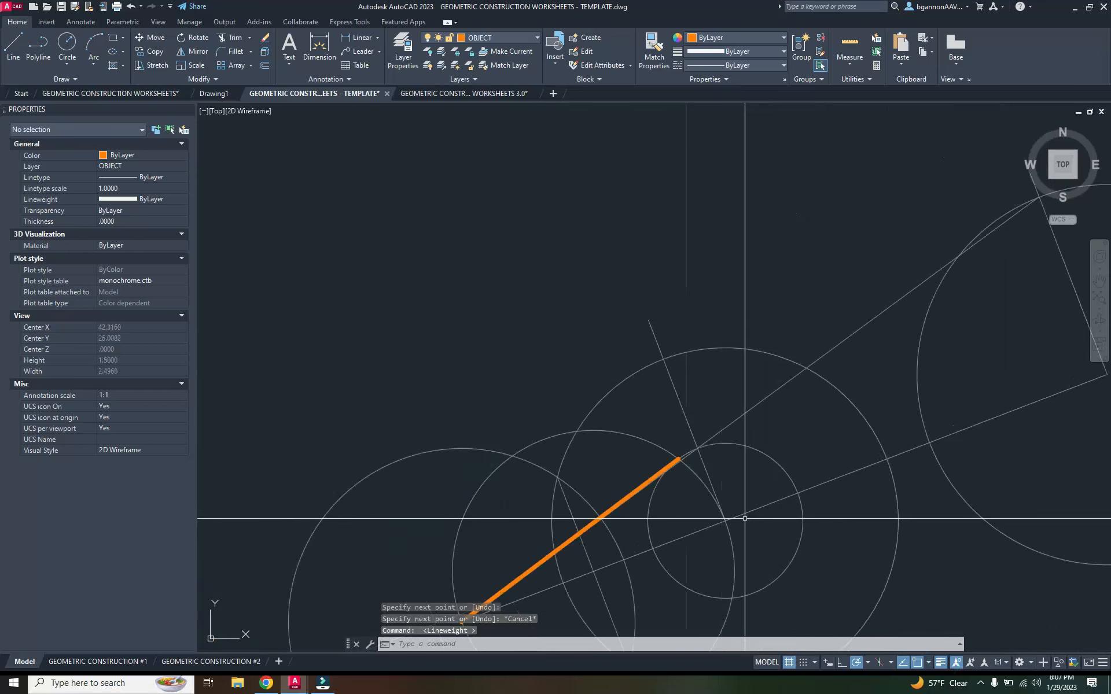
scroll(674, 498, down, 4)
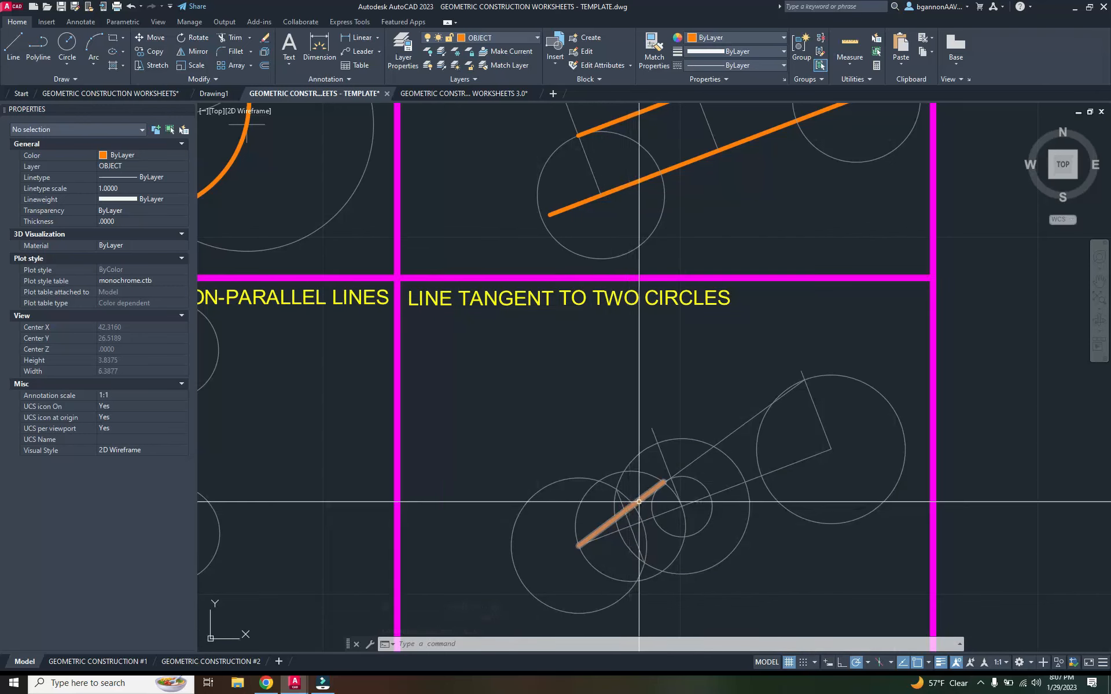
- Extend the upper tangent line to the large circle, using that circle as the boundary edge
click(637, 501)
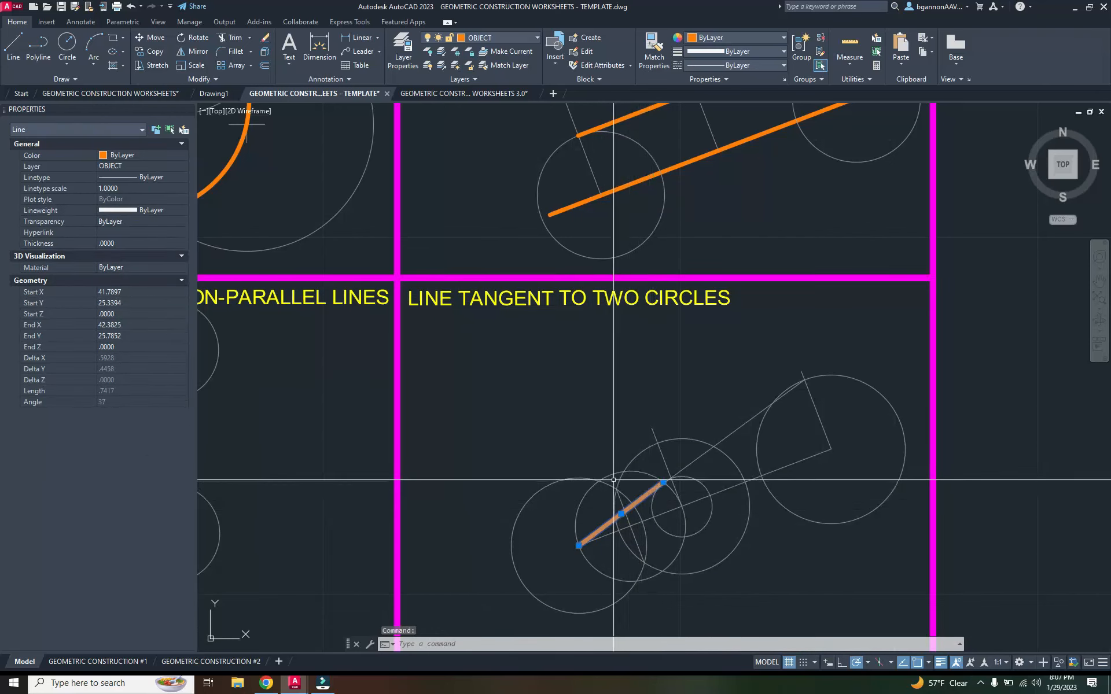
key(Escape)
text(ex)
key(Return)
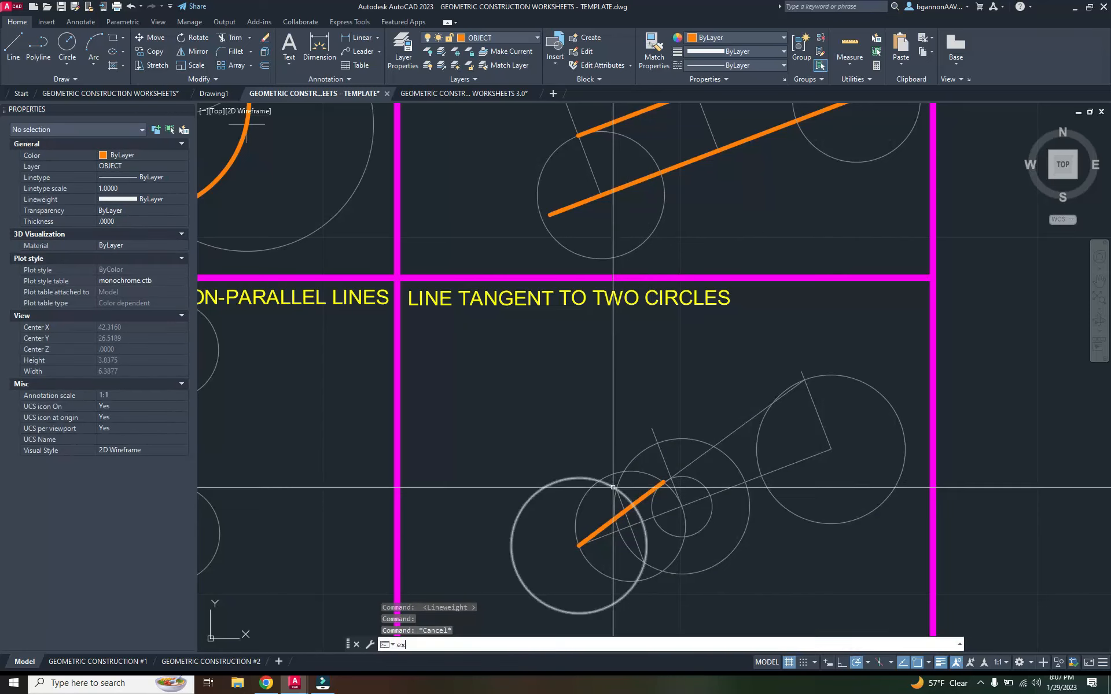
click(612, 492)
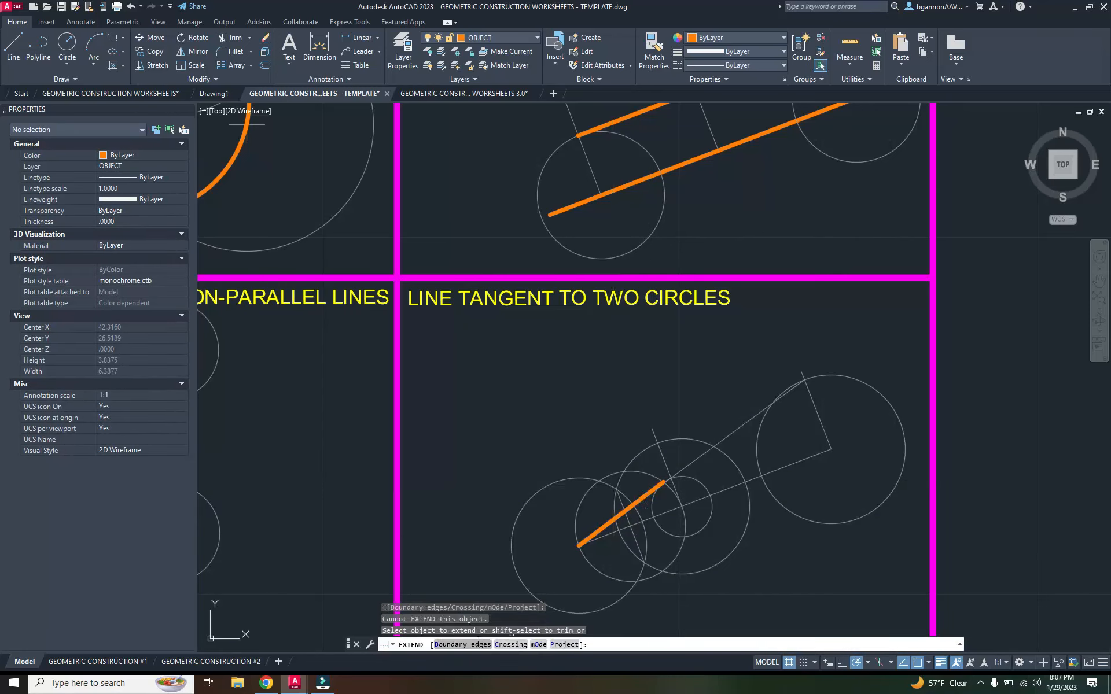
click(463, 644)
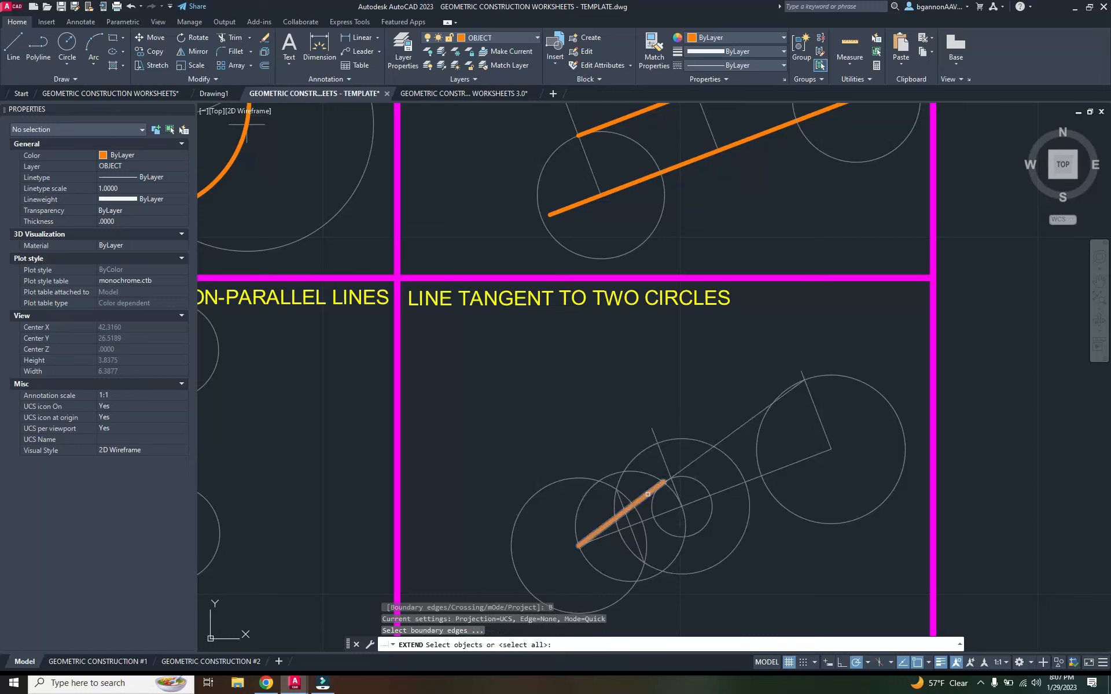
click(761, 429)
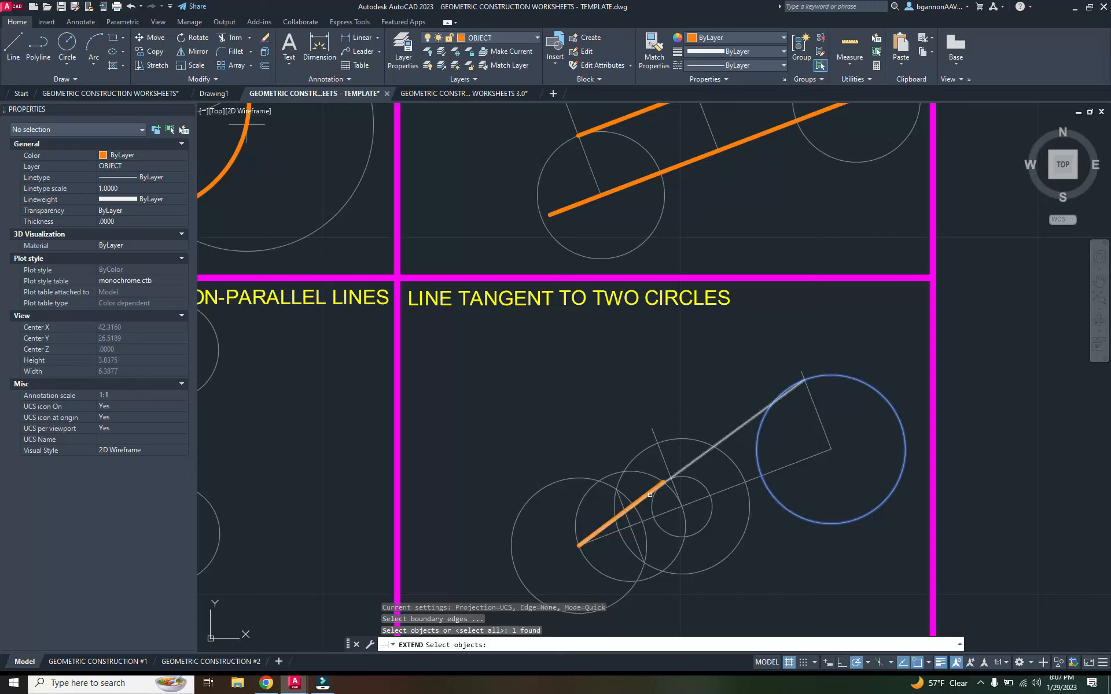
key(Return)
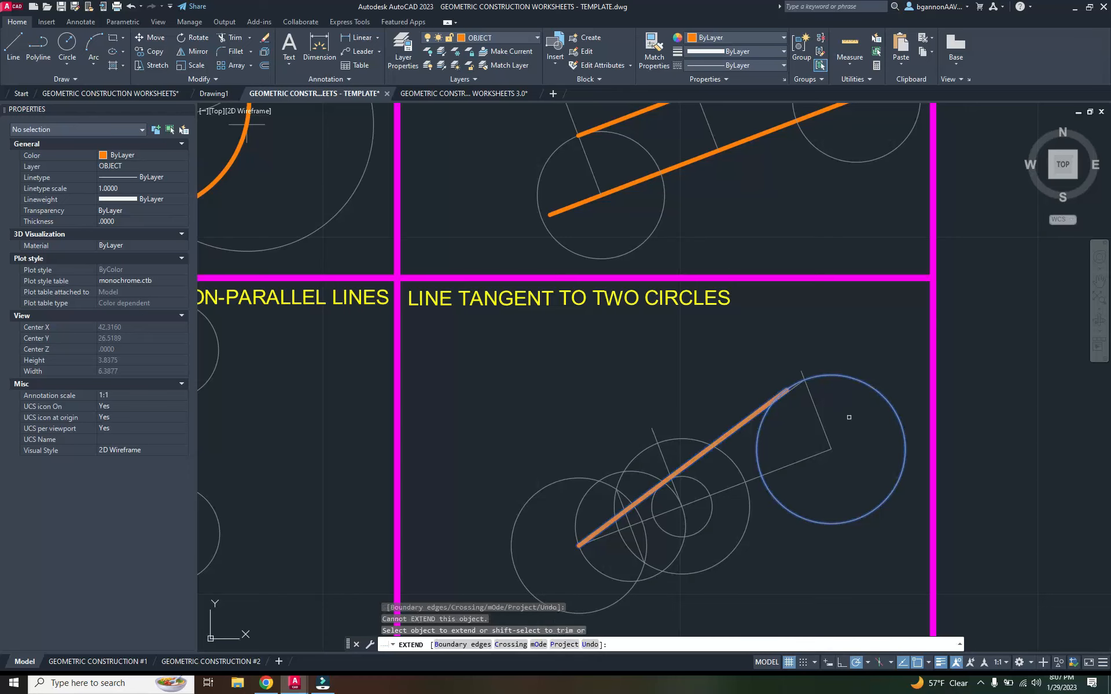
scroll(810, 412, up, 6)
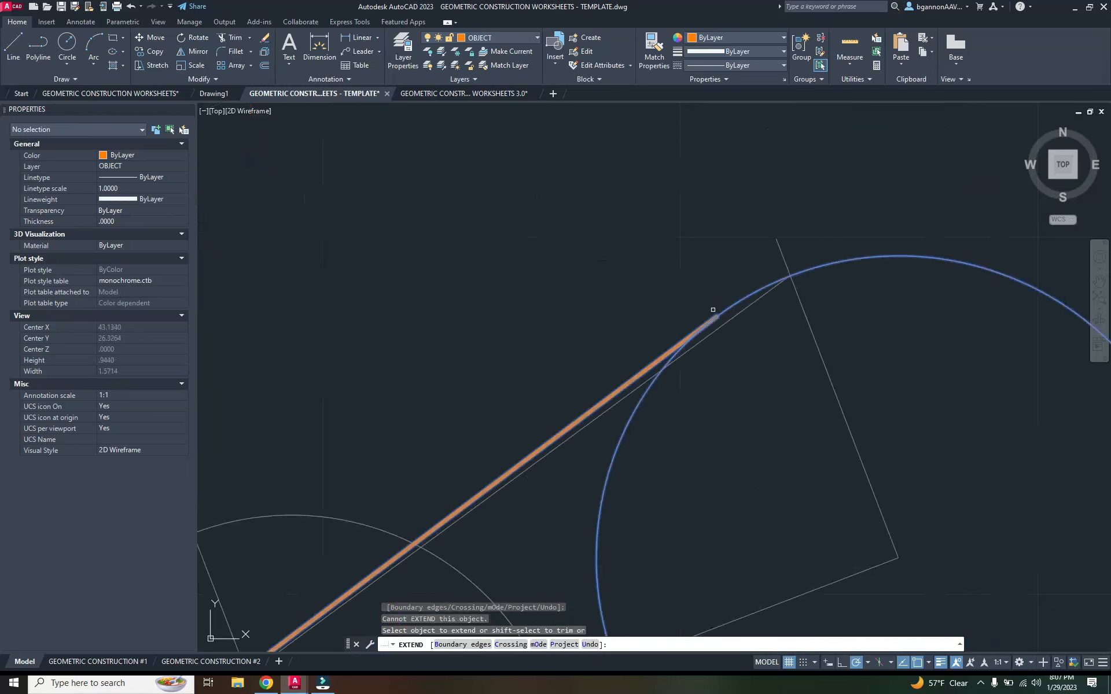
key(Escape)
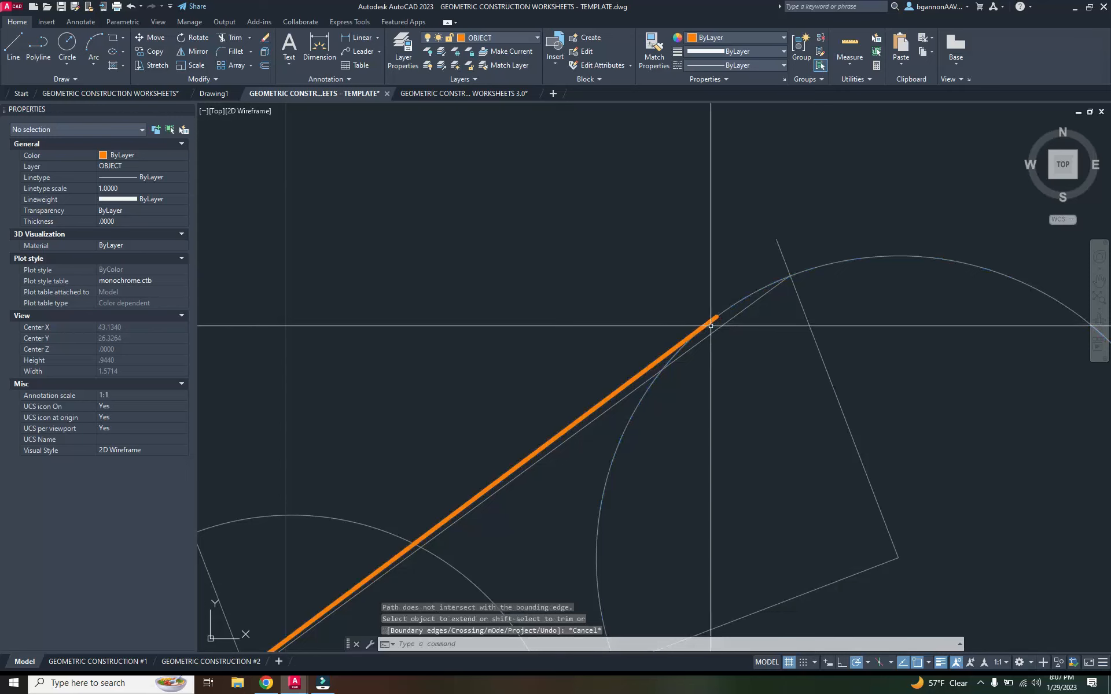
scroll(714, 321, down, 4)
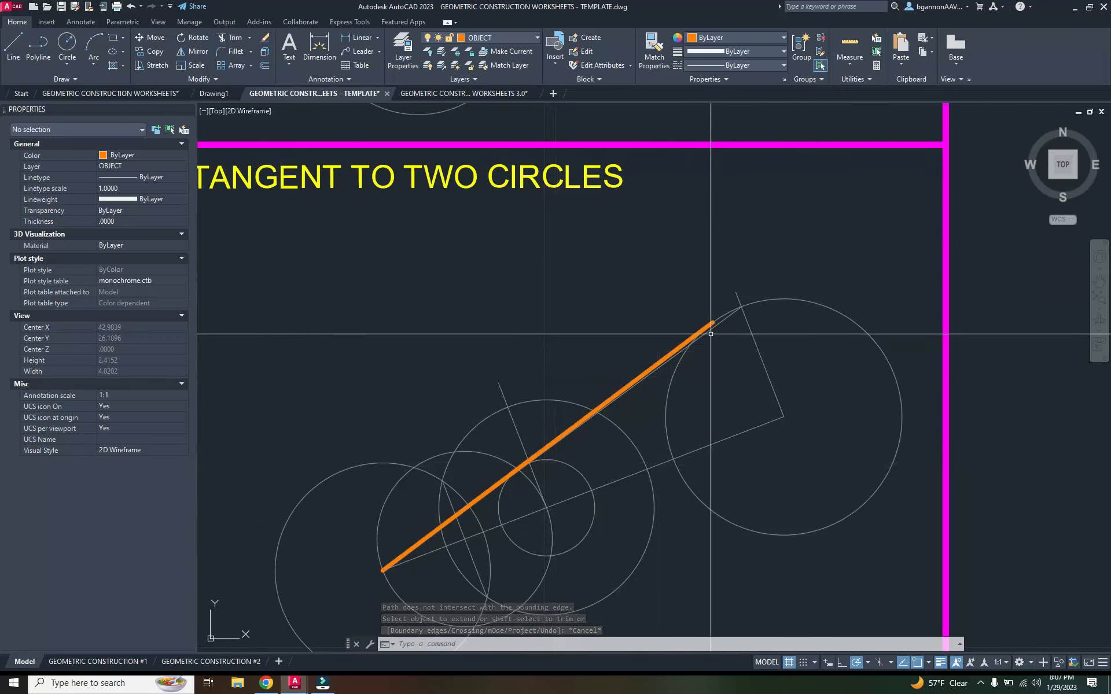
- Move the large circle and the small circle from the construction layer to the OBJECT layer
click(671, 375)
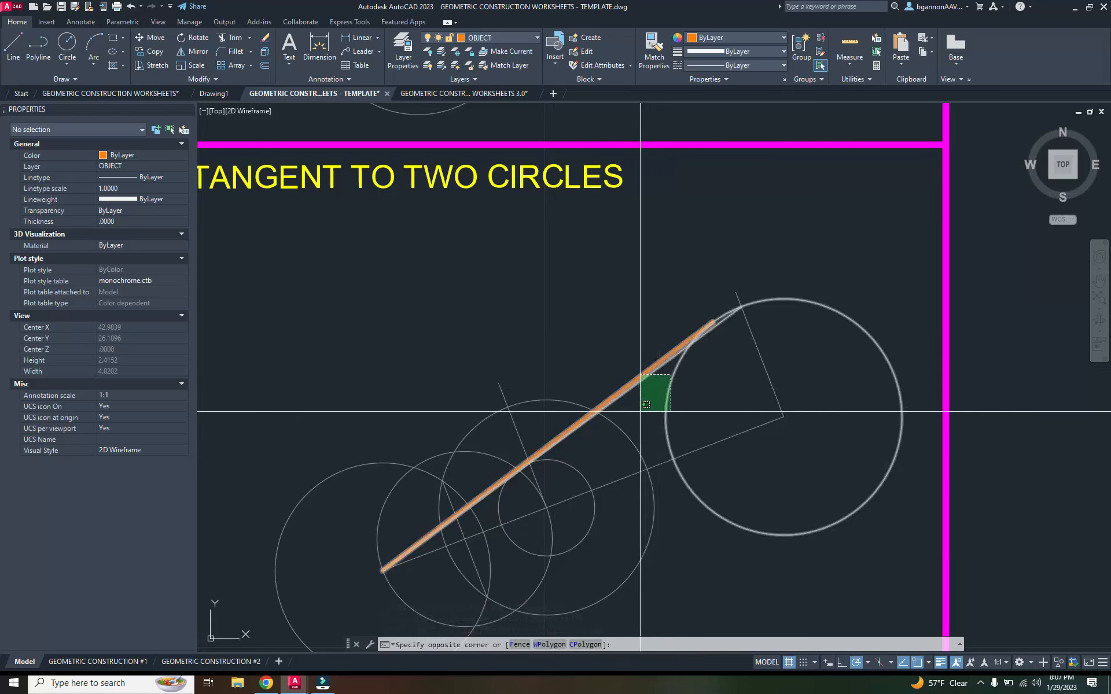
click(666, 417)
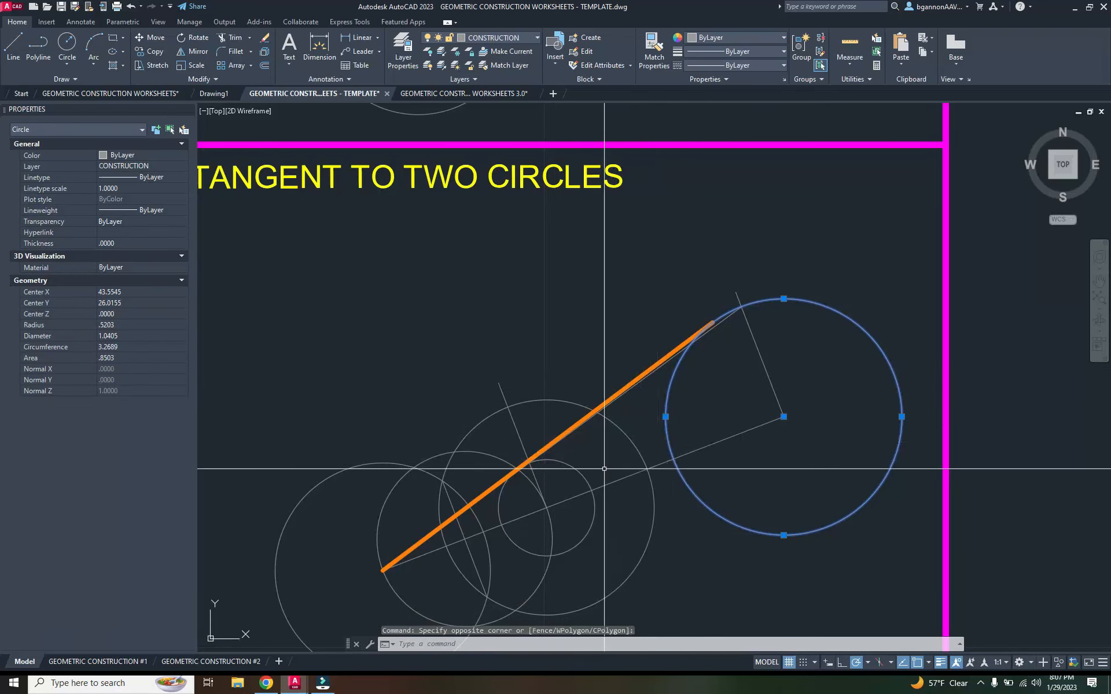
click(576, 470)
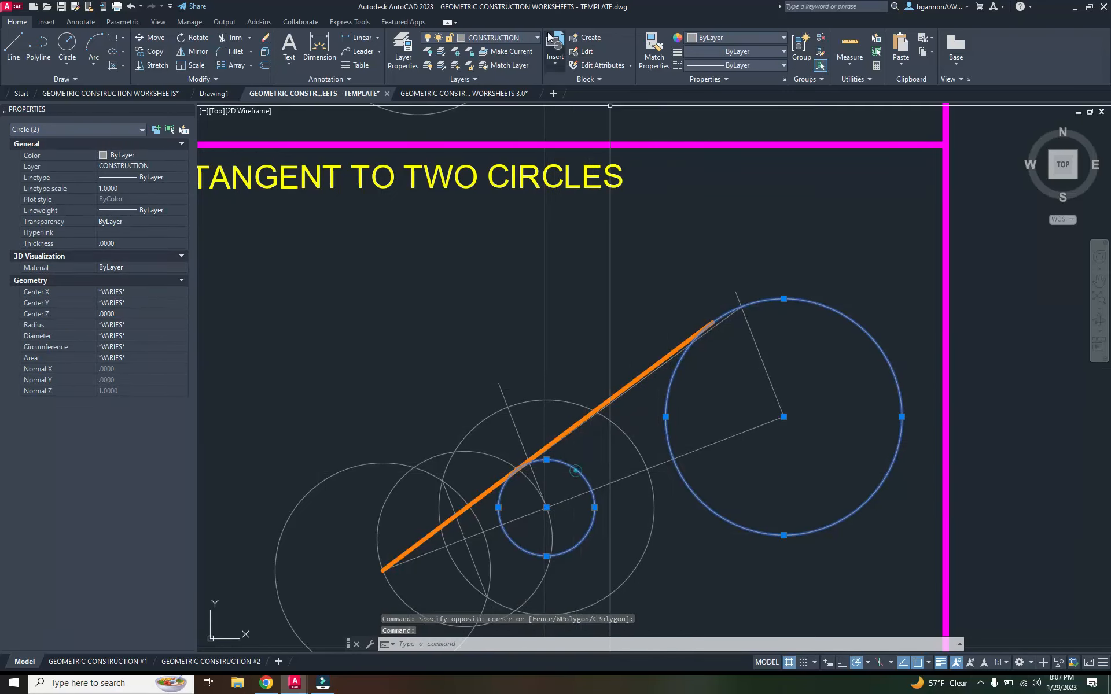
click(523, 36)
click(494, 130)
key(Escape)
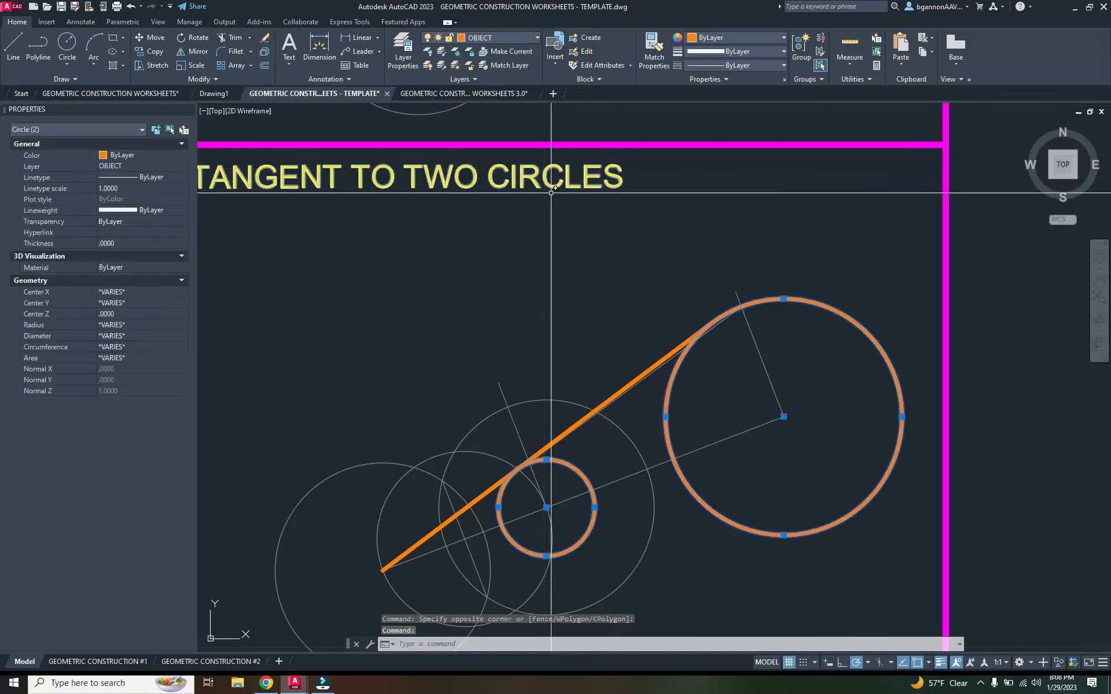
scroll(613, 544, down, 2)
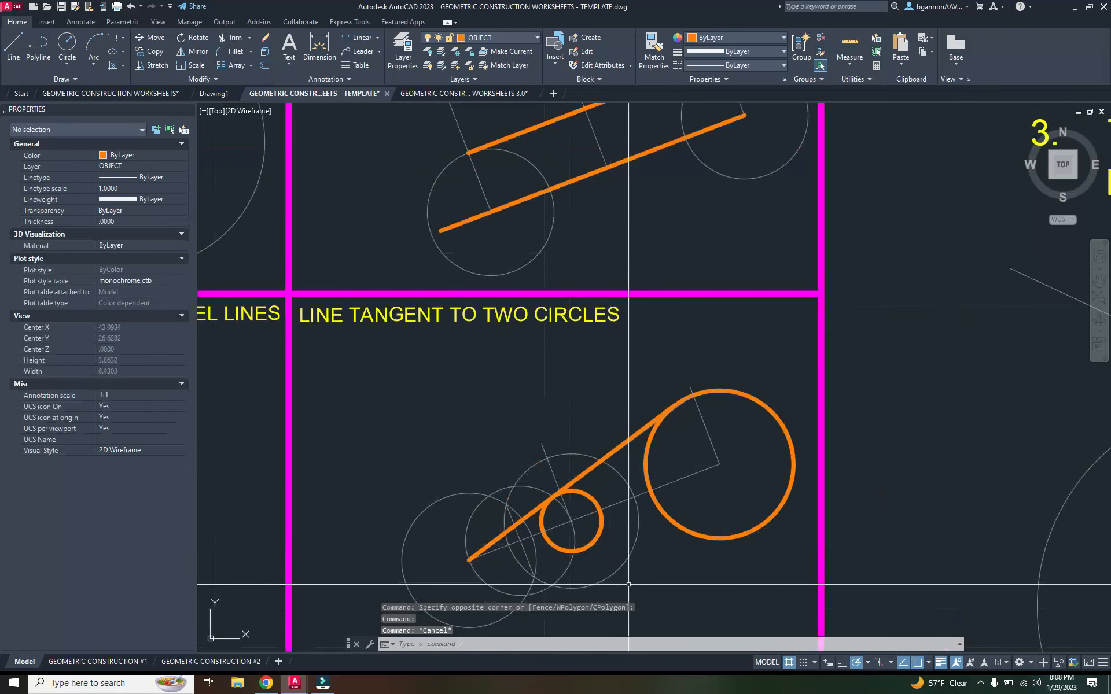
- Draw a line from the corner of the extended lines to the lower intersection of the small circle and the bisector-centred circle
text(l)
key(Return)
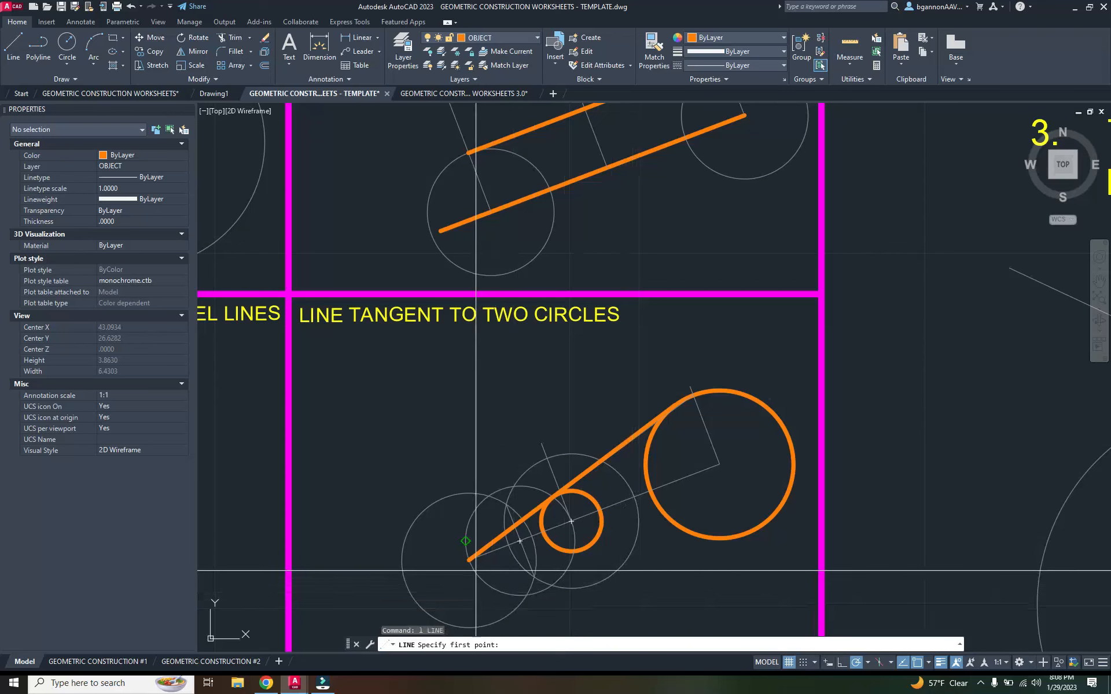
click(469, 560)
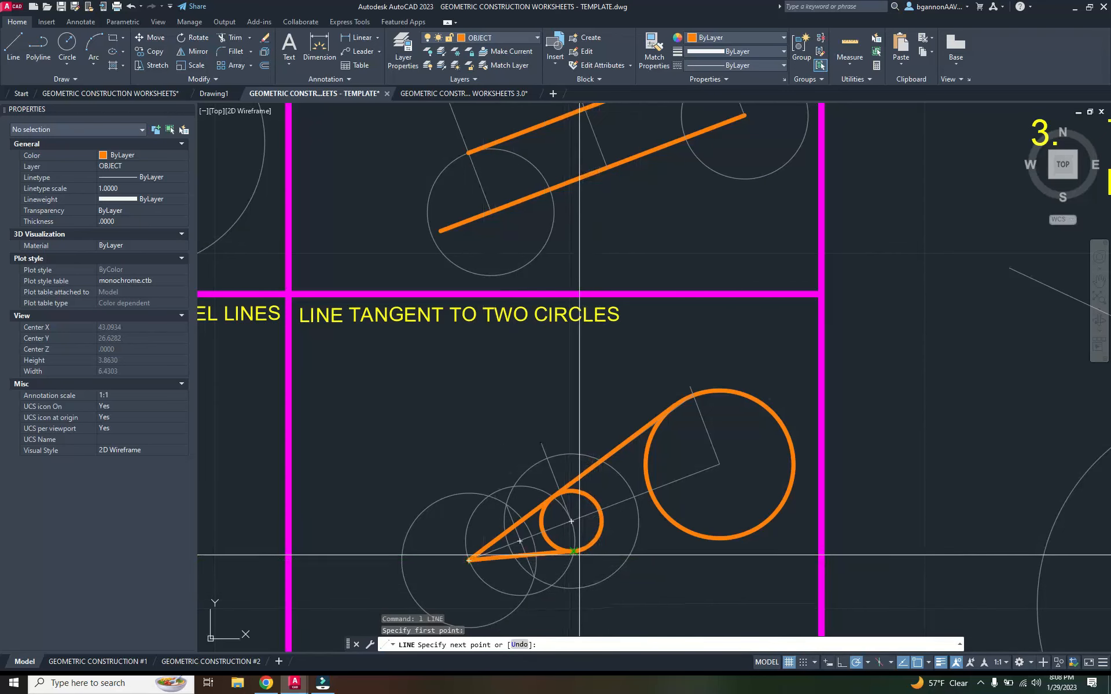
scroll(580, 556, up, 6)
click(553, 537)
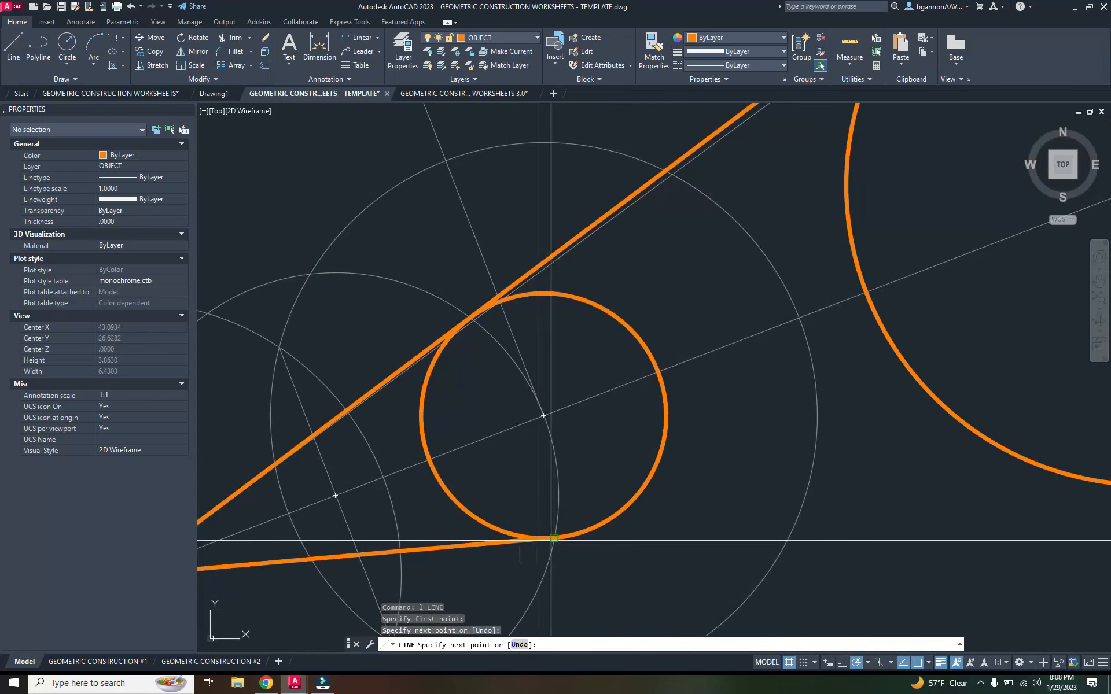
key(Escape)
scroll(581, 553, down, 4)
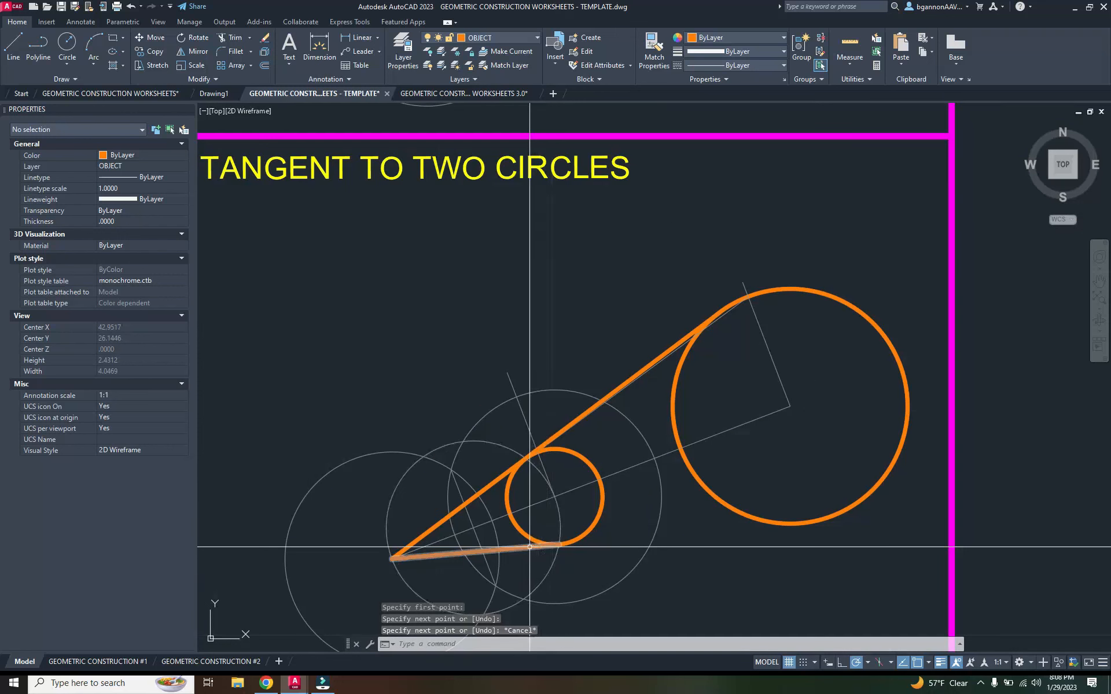
- Try to extend the lower tangent line towards the large circle without choosing boundary edges
click(526, 546)
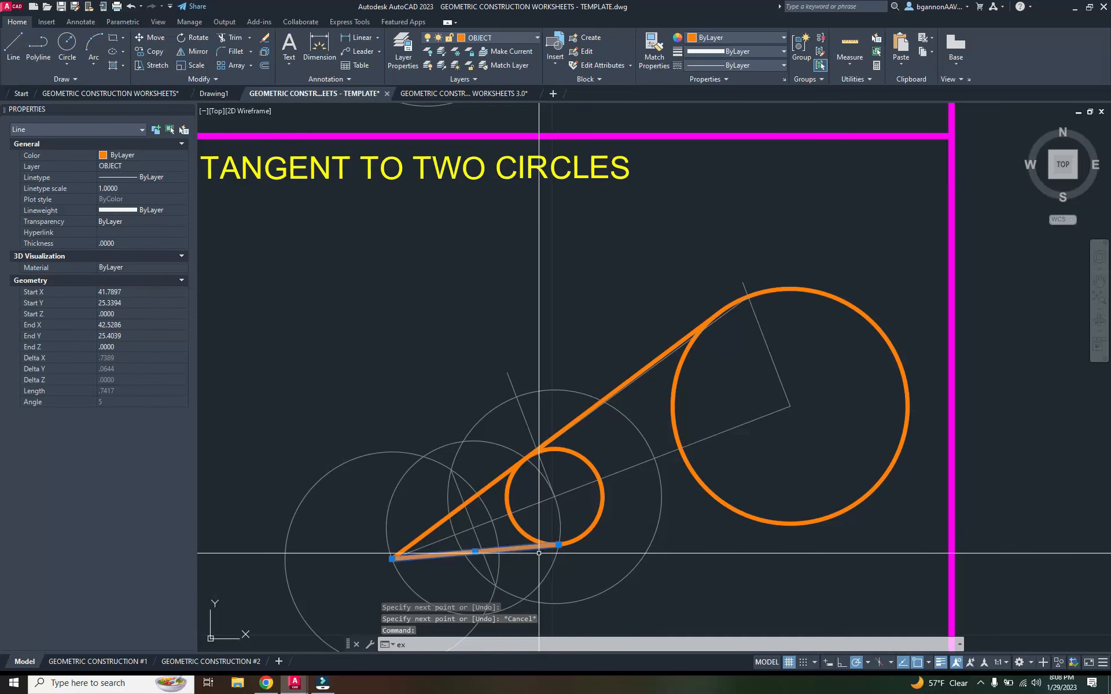
text(ex)
key(Return)
click(536, 549)
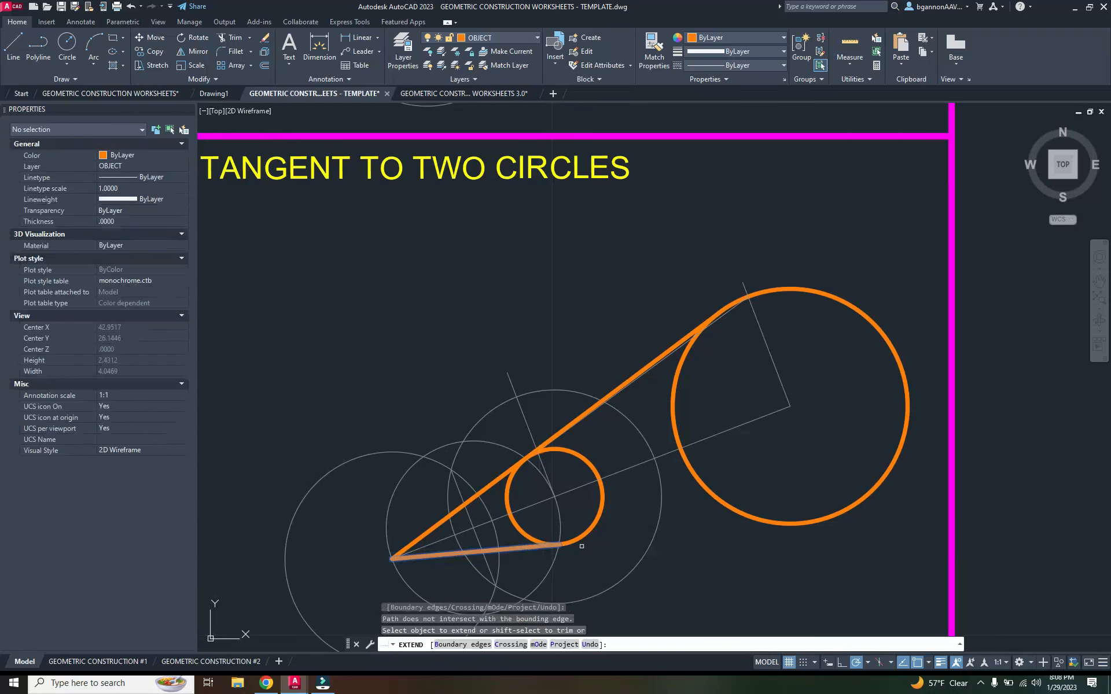
click(791, 519)
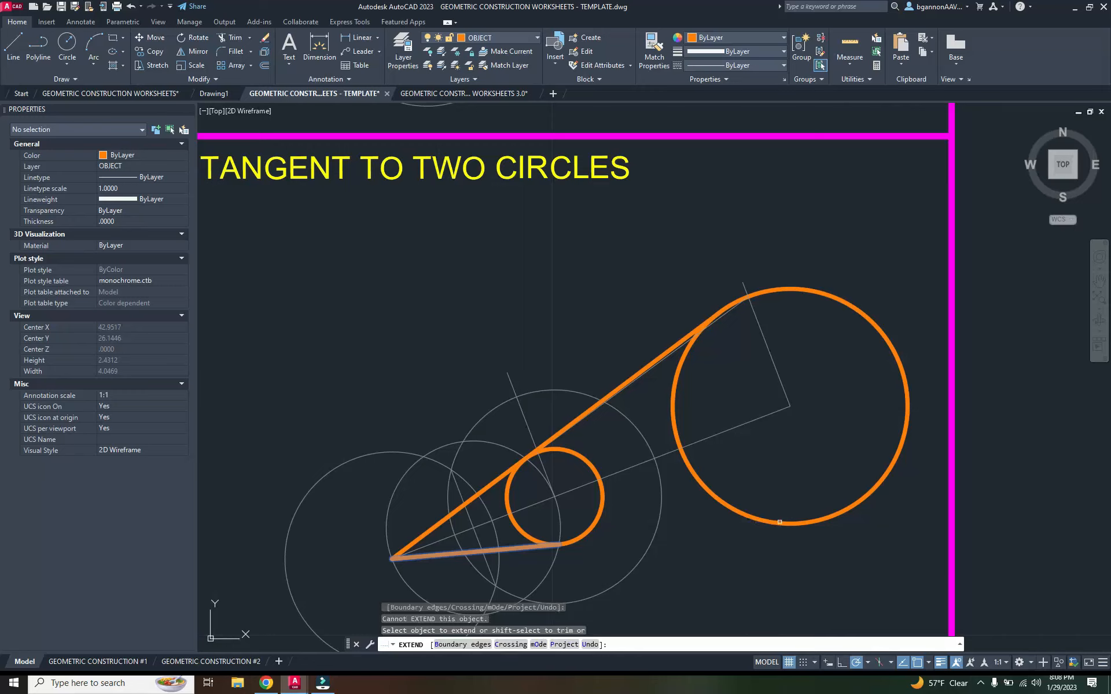
key(Escape)
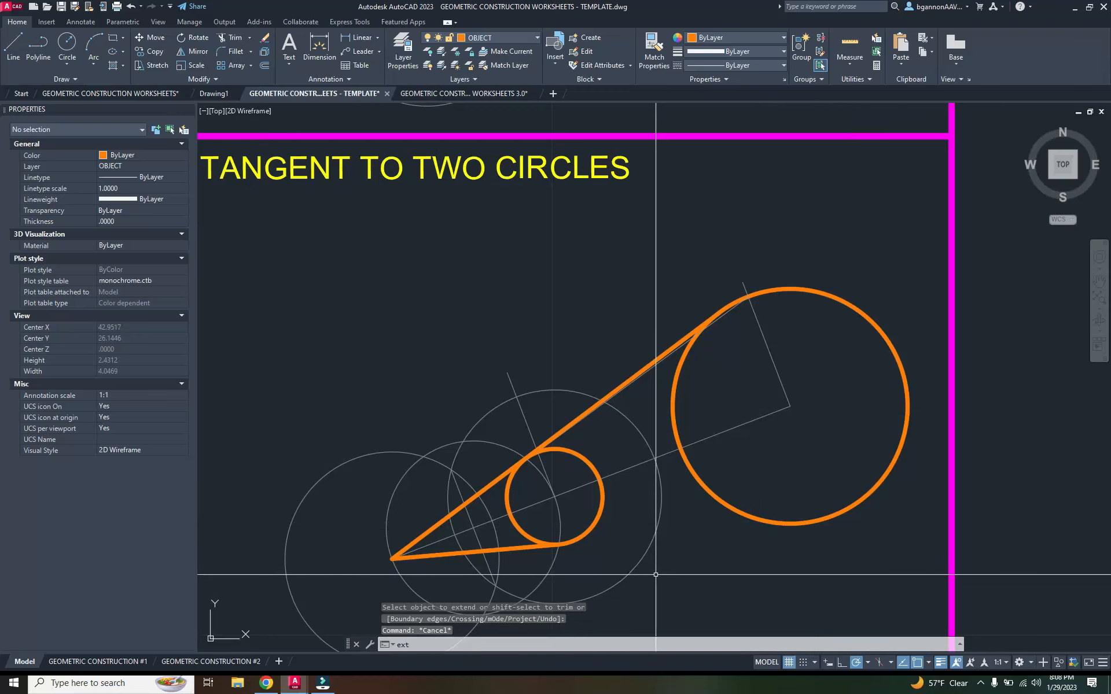
- Extend the lower tangent line to the large circle, choosing the large circle and the line itself as boundary edges
text(extend)
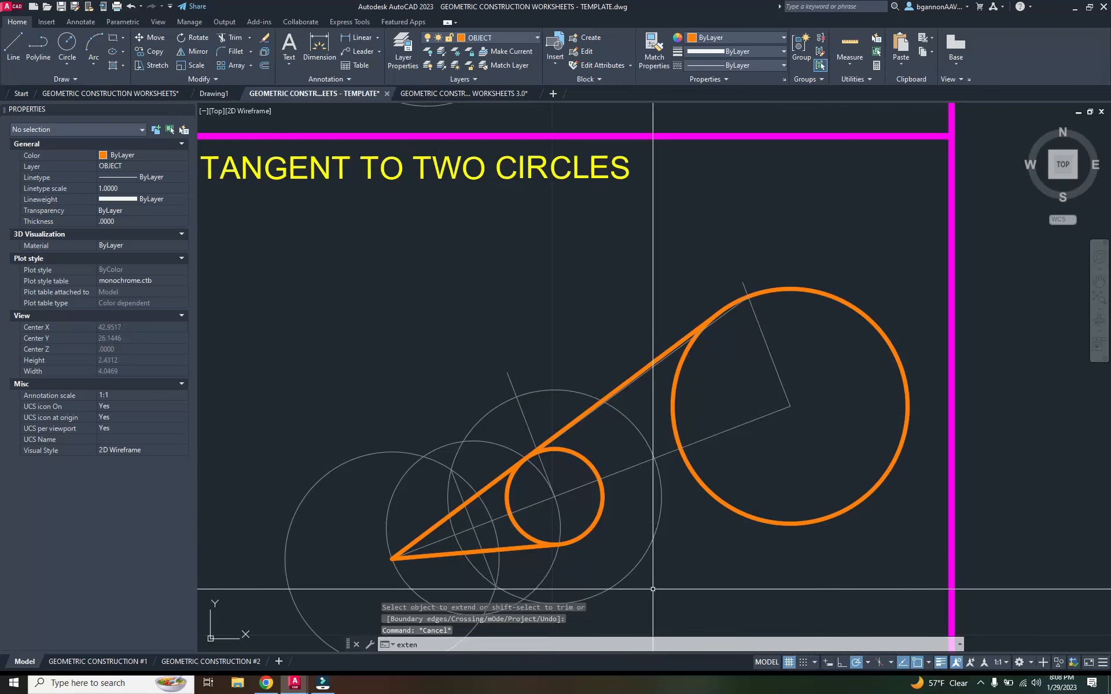
key(Return)
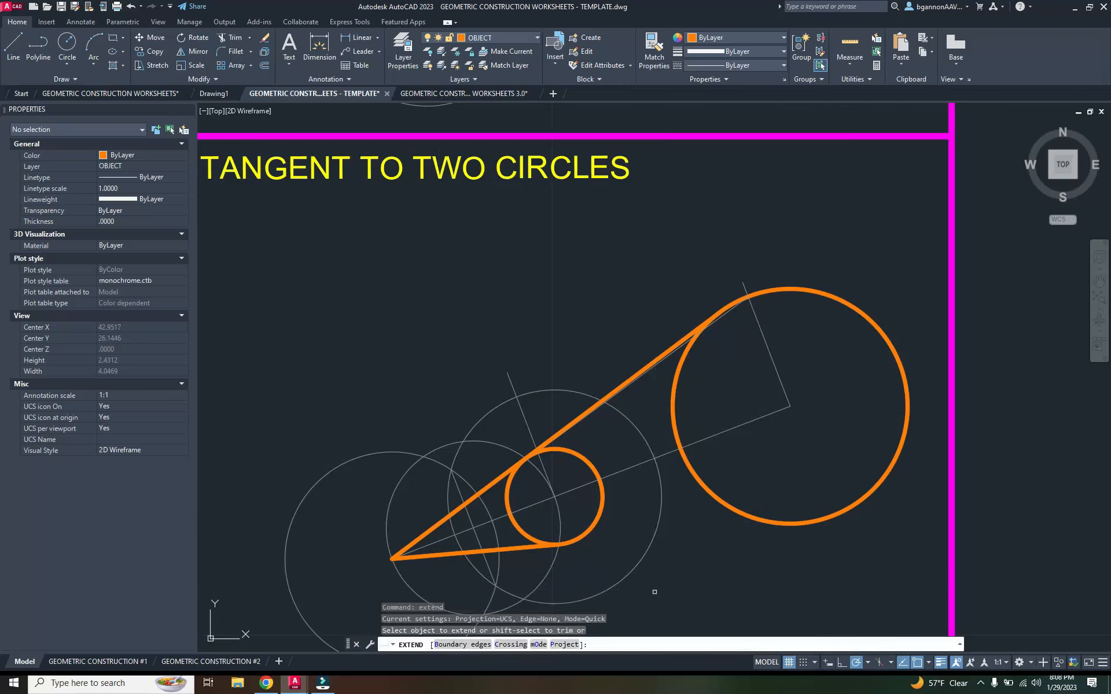
click(483, 644)
click(768, 525)
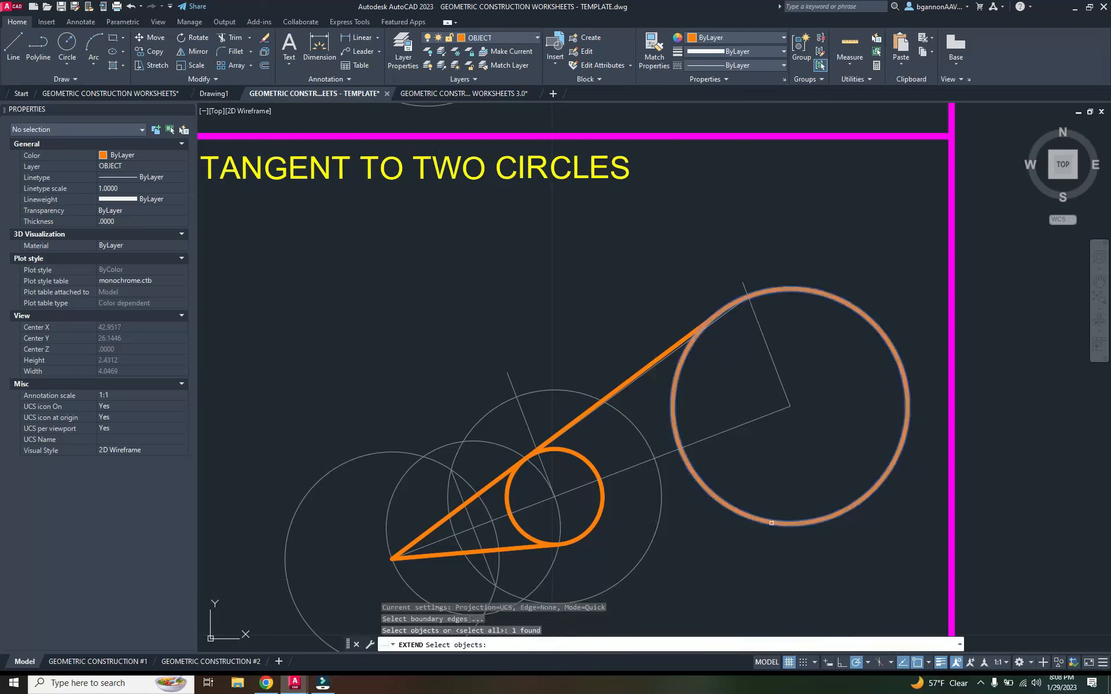
click(508, 548)
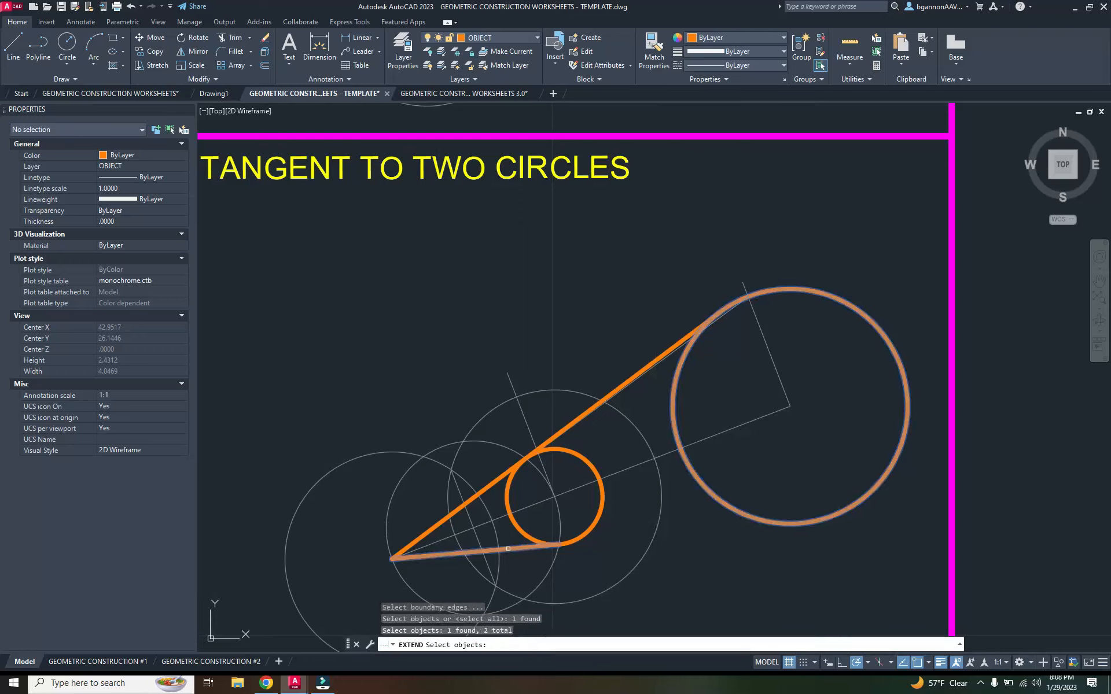
key(Return)
click(518, 548)
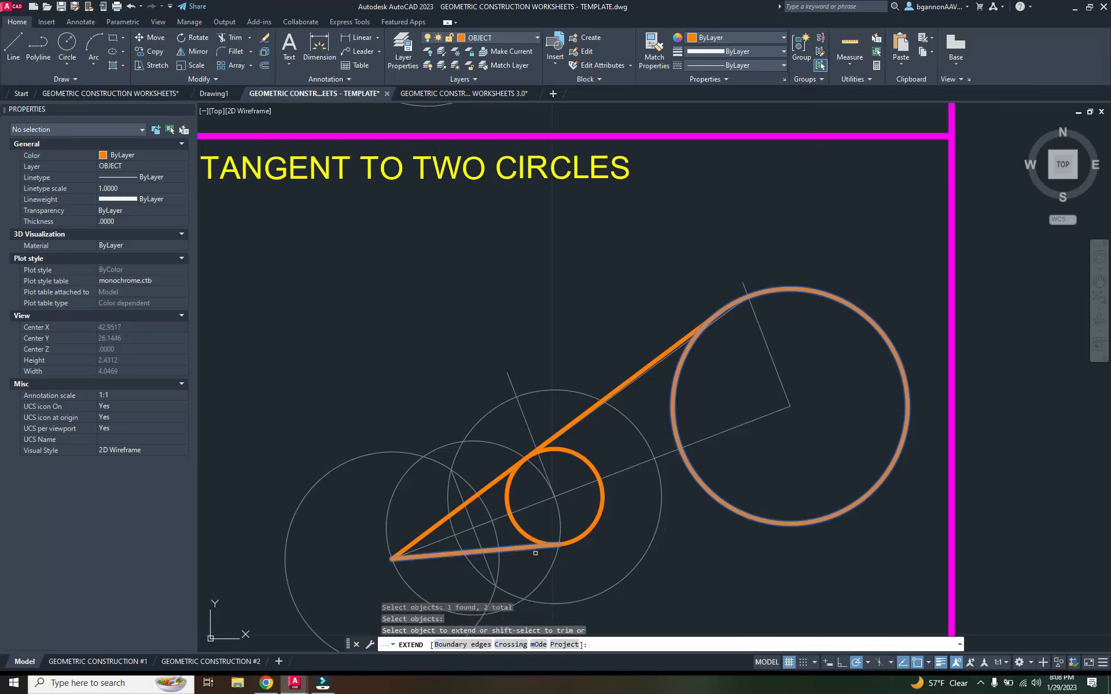
click(535, 549)
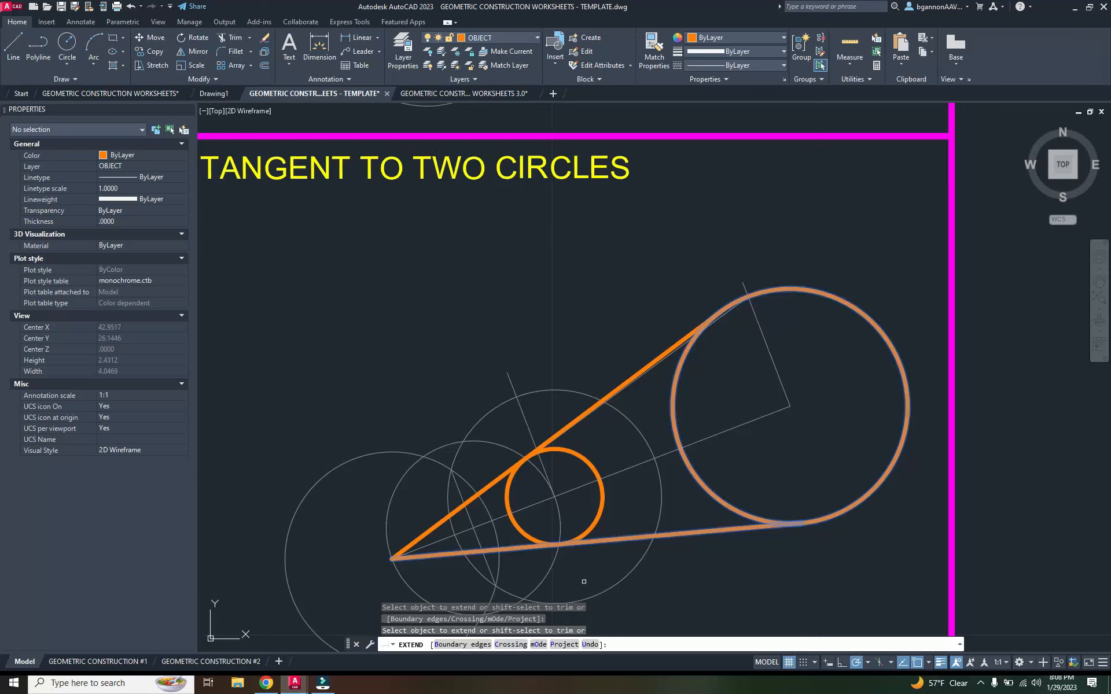
key(Escape)
- Trim away the portions of both tangent lines between their shared corner and the small circle
text(tr)
key(Return)
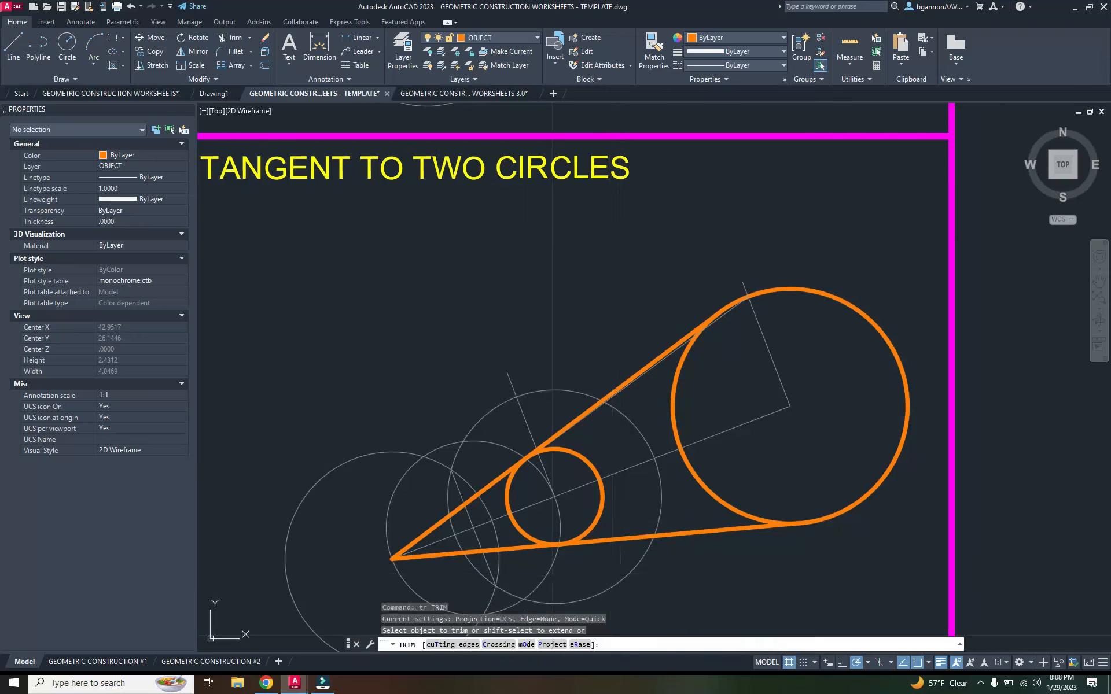
click(524, 548)
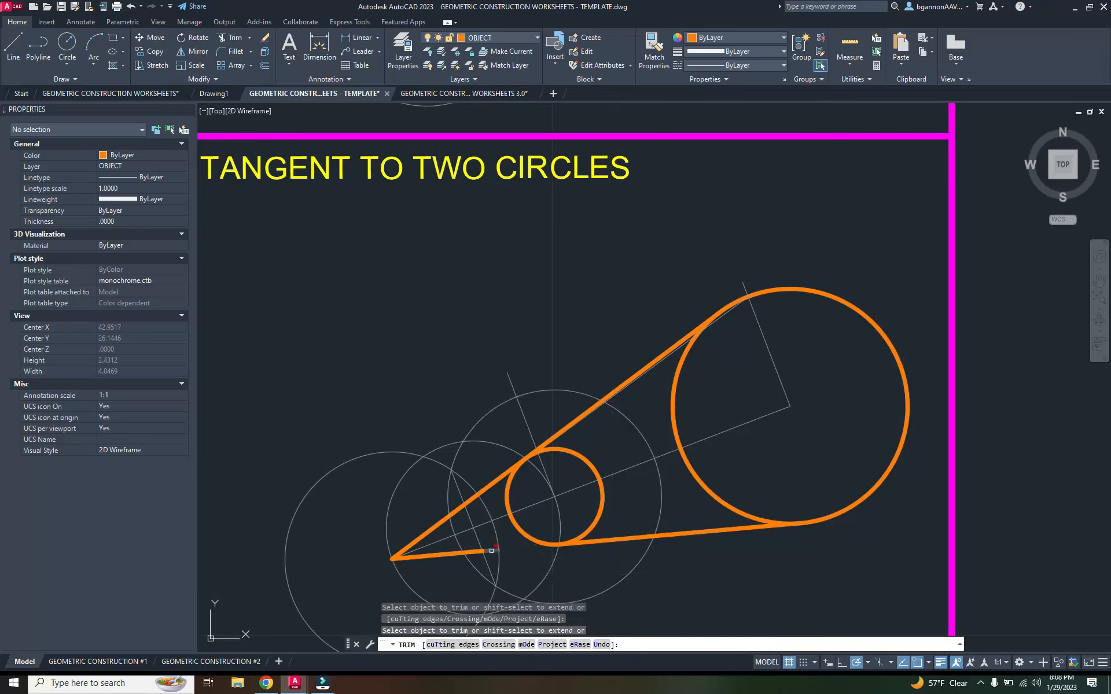
click(465, 552)
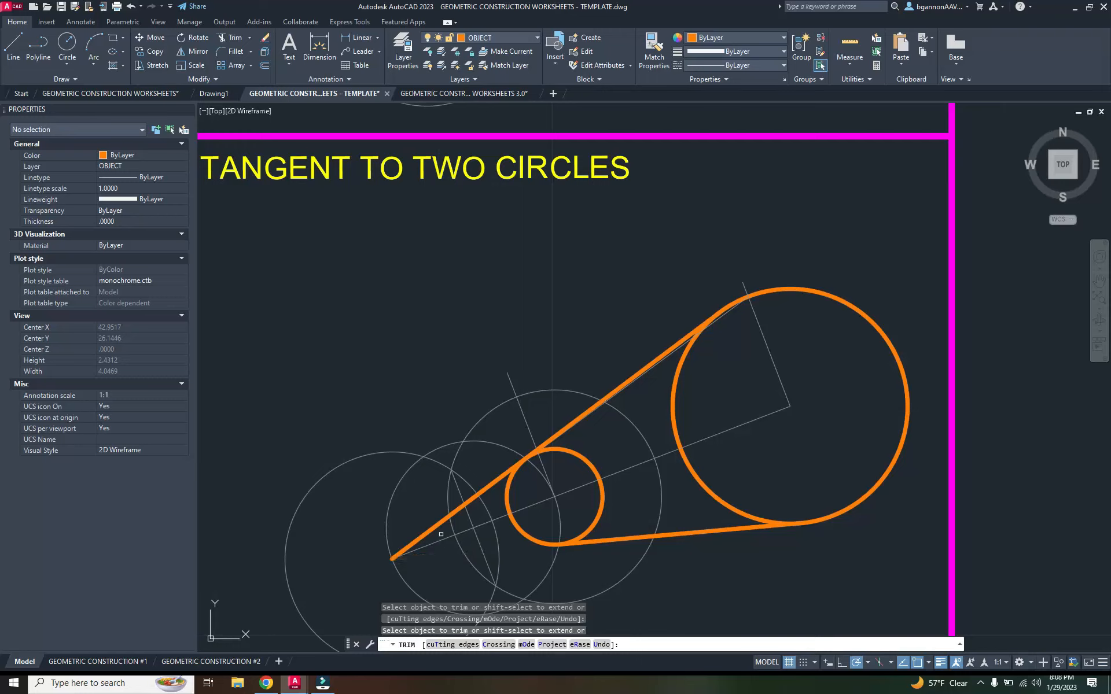
click(444, 522)
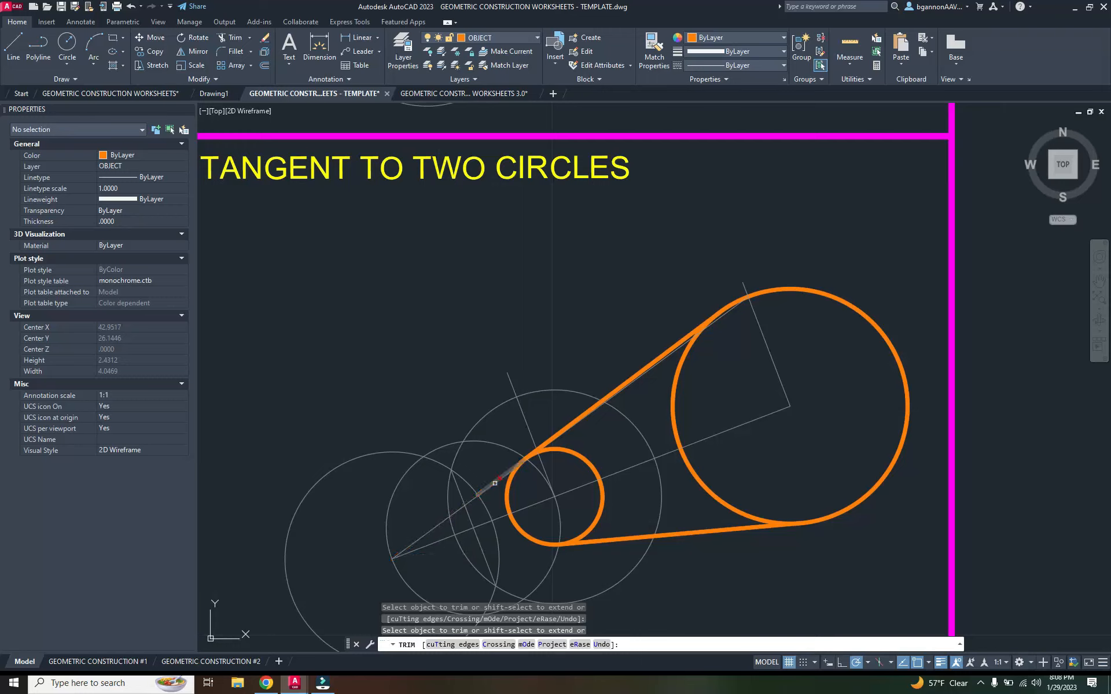
key(Escape)
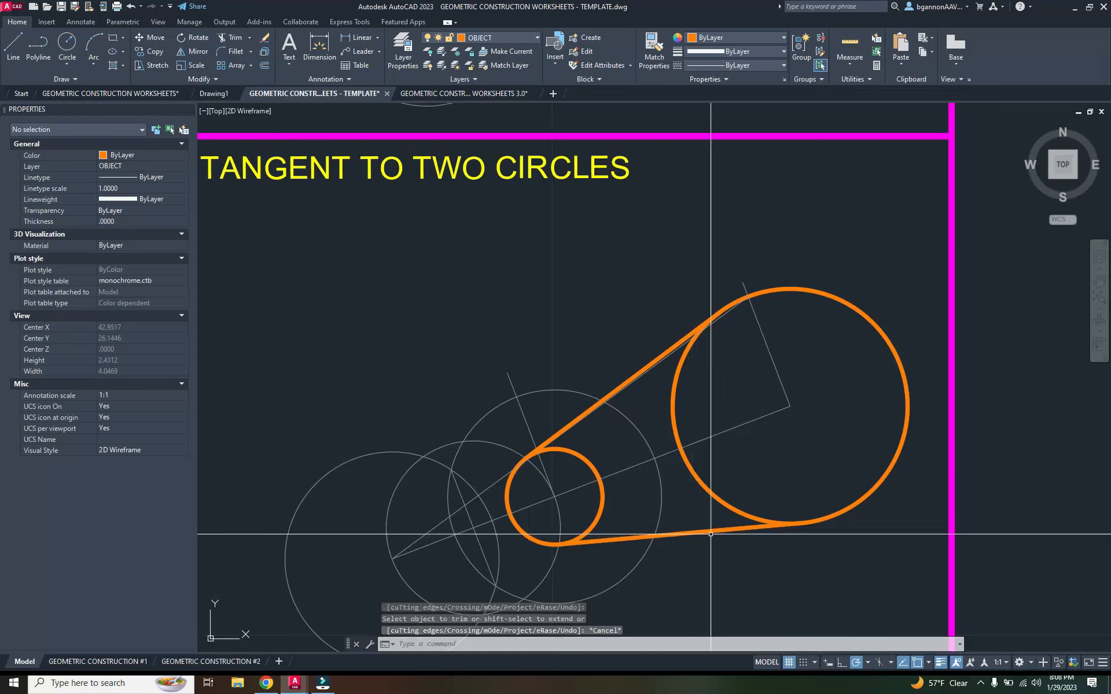
scroll(793, 519, down, 2)
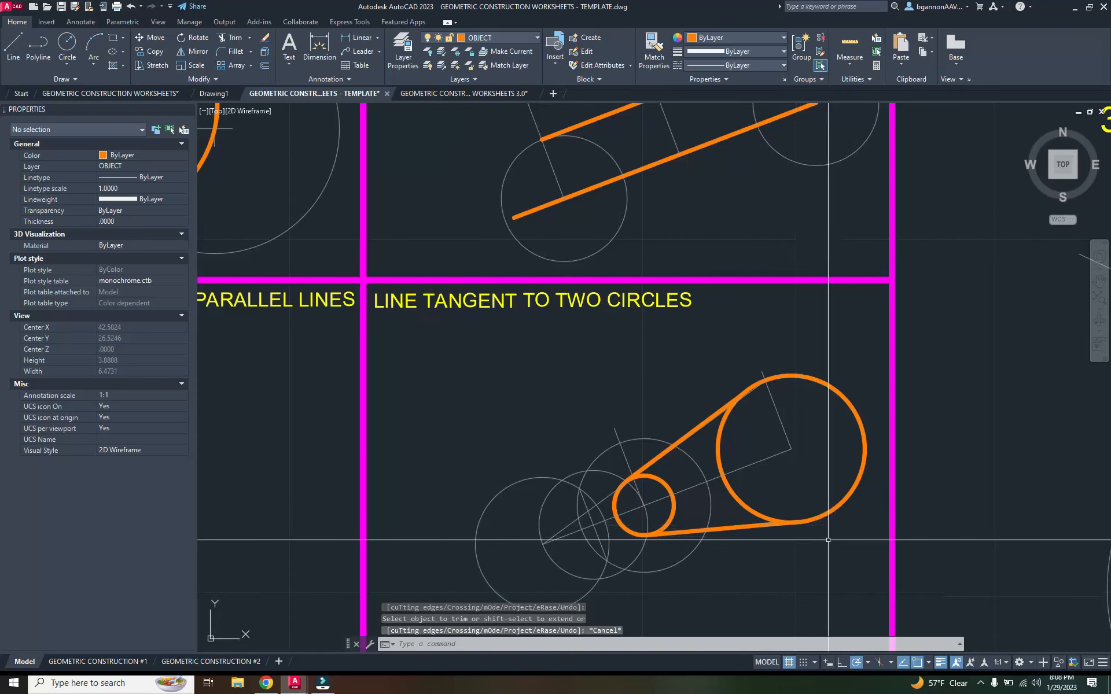